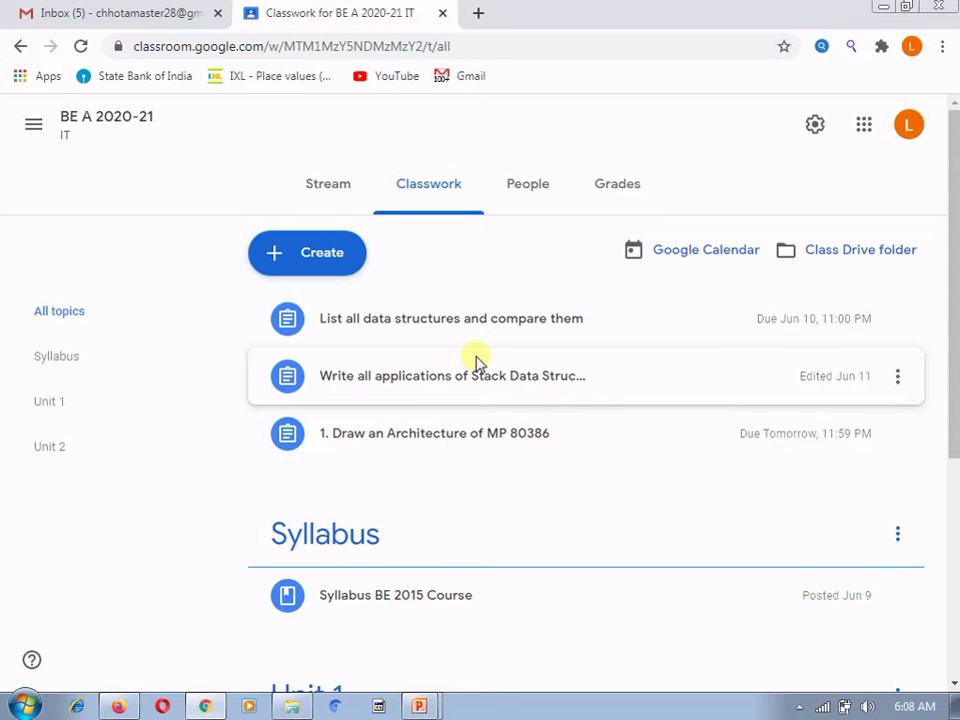
{"action": "left_click", "coordinate": [330, 254]}
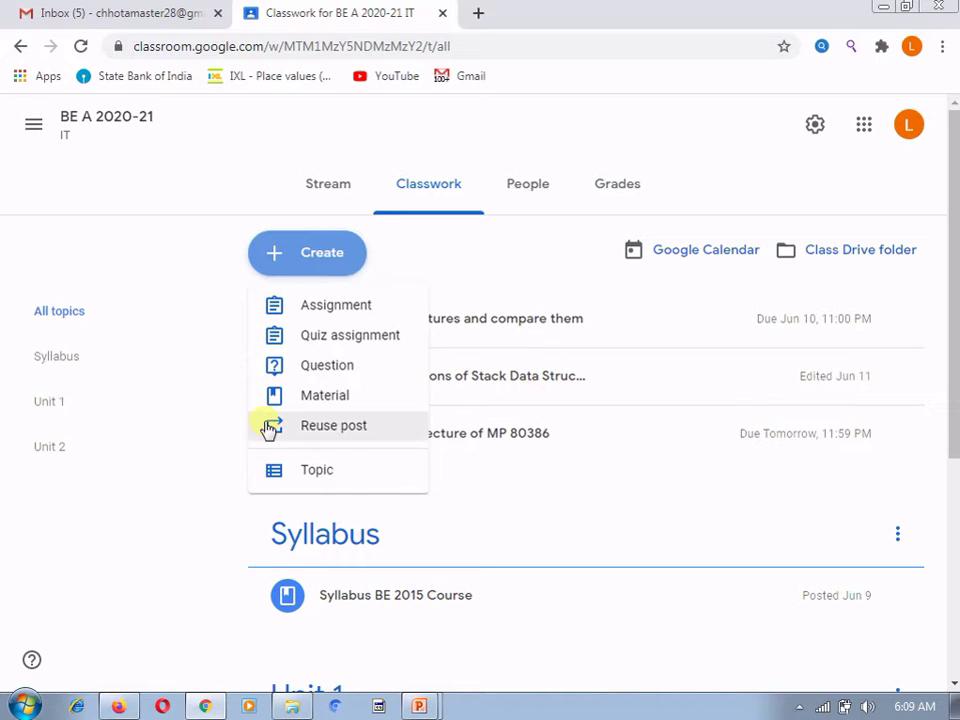
{"action": "left_click", "coordinate": [167, 462]}
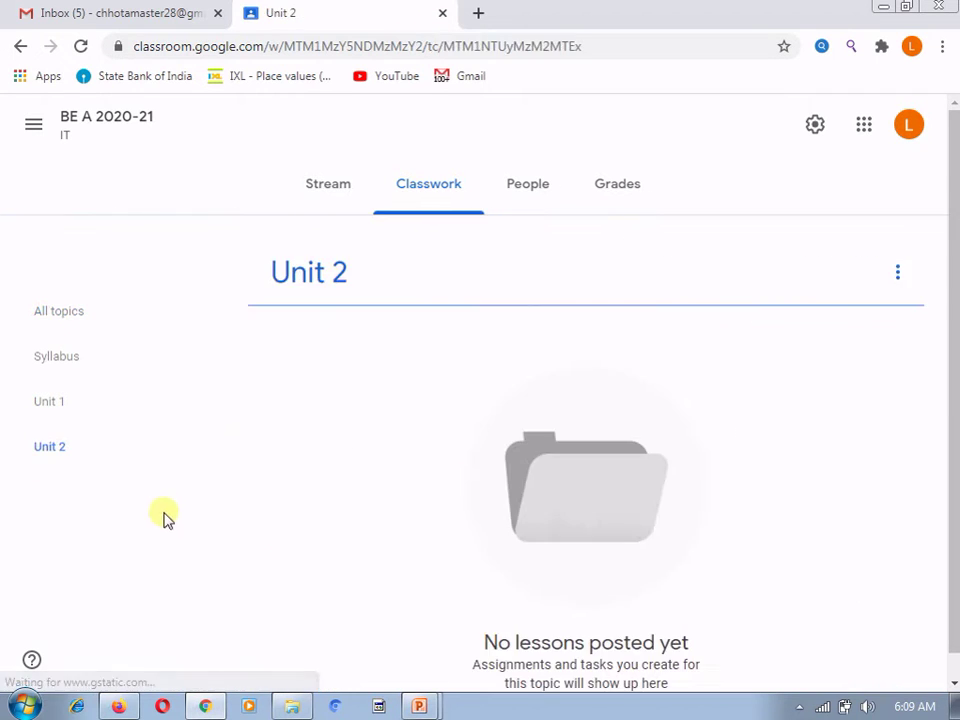
{"action": "left_click", "coordinate": [426, 205]}
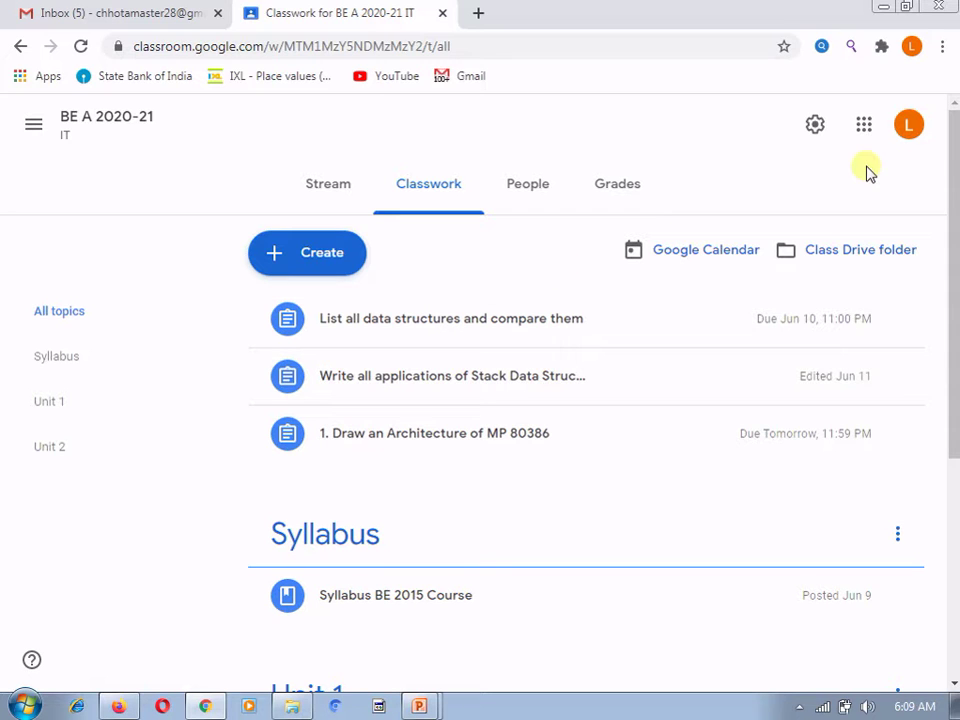
Step: Add a grade category named Lab Assignment in the grading section of the class settings
{"action": "left_click", "coordinate": [816, 126]}
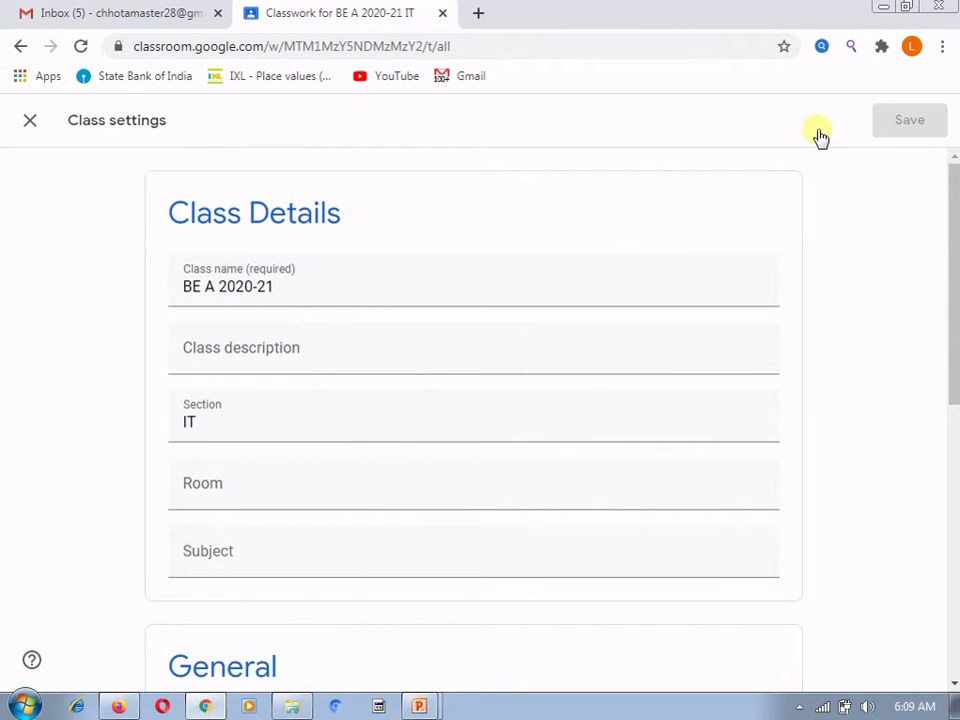
{"action": "scroll", "coordinate": [955, 207], "scroll_direction": "down", "scroll_amount": 3}
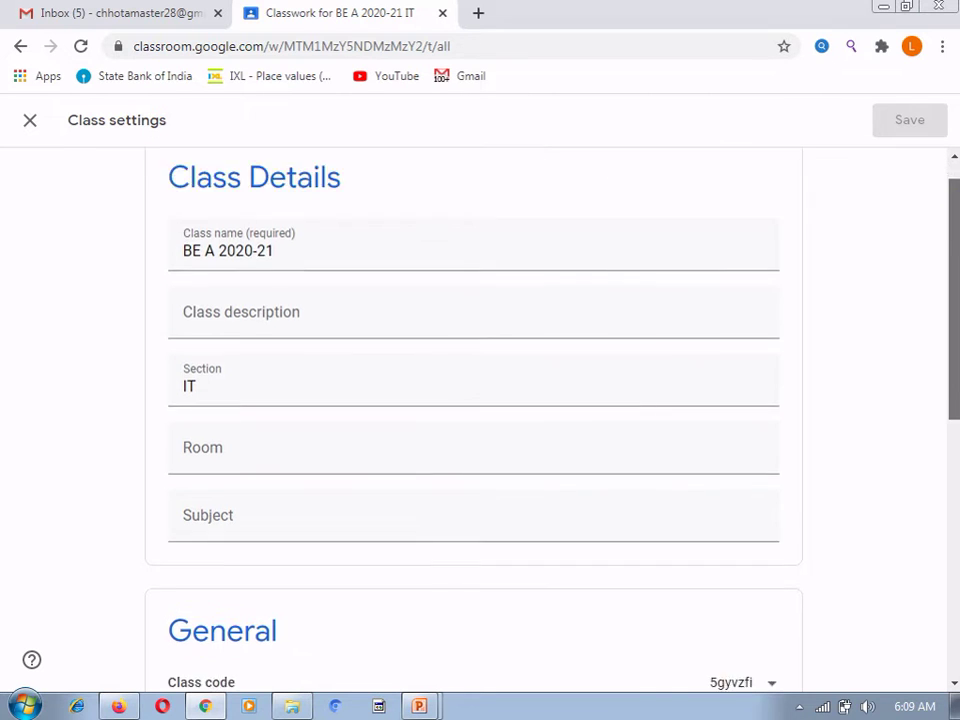
{"action": "scroll", "coordinate": [474, 420], "scroll_direction": "down", "scroll_amount": 3}
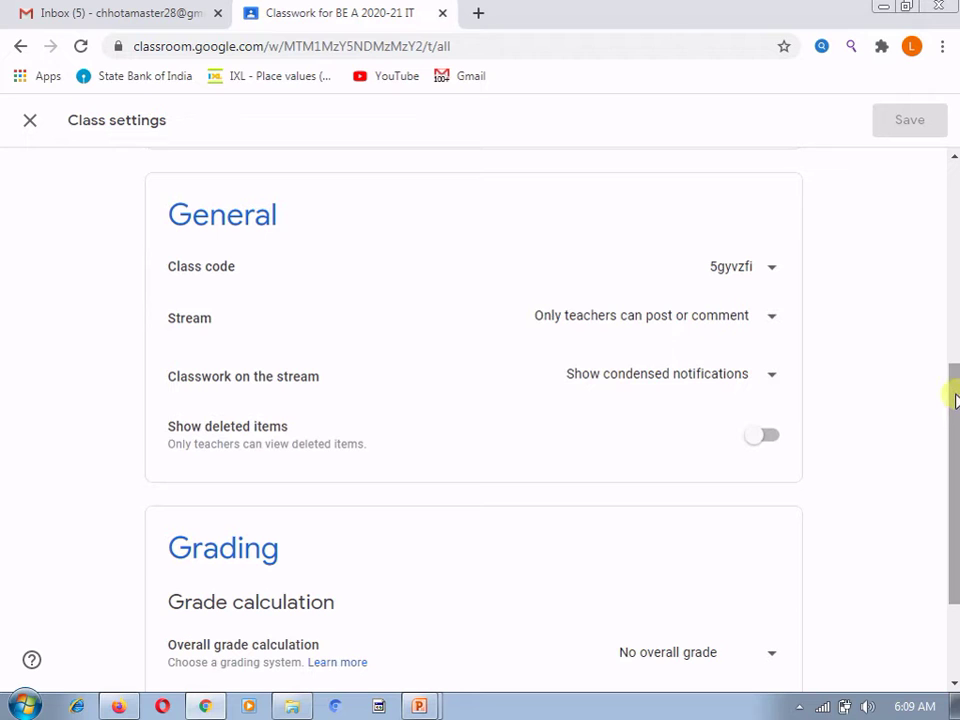
{"action": "scroll", "coordinate": [955, 399], "scroll_direction": "down", "scroll_amount": 2}
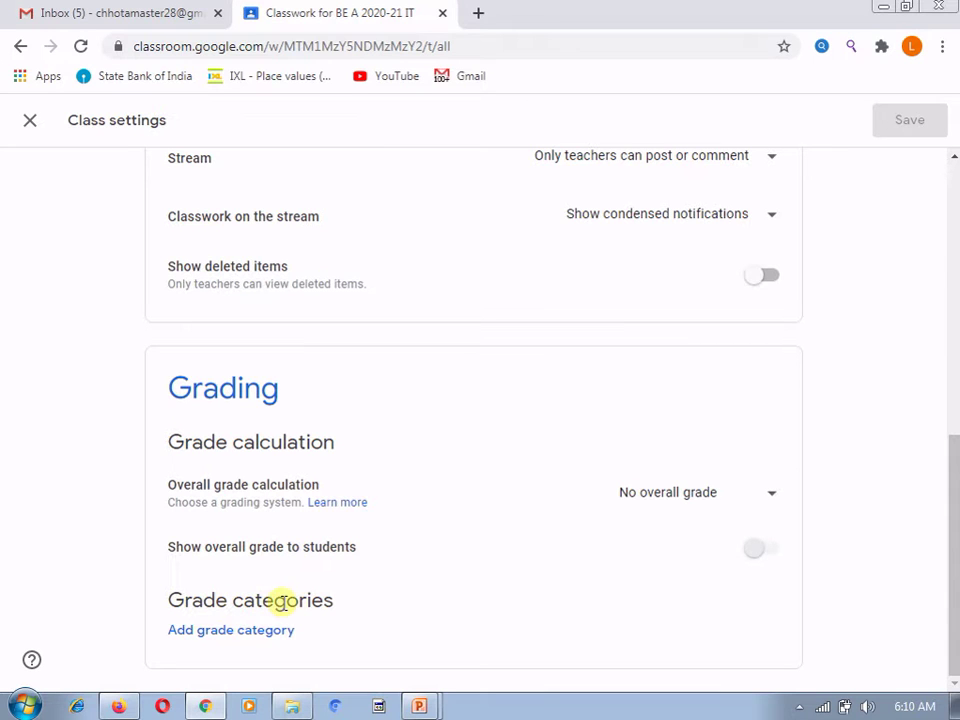
{"action": "left_click", "coordinate": [234, 631]}
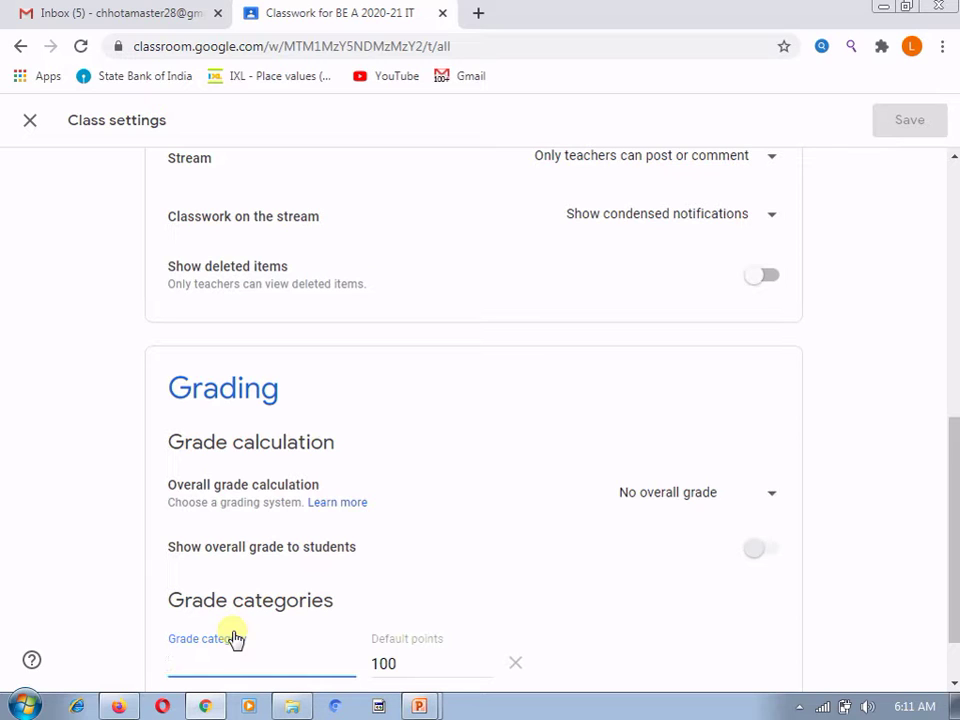
{"action": "type", "text": "LAb"}
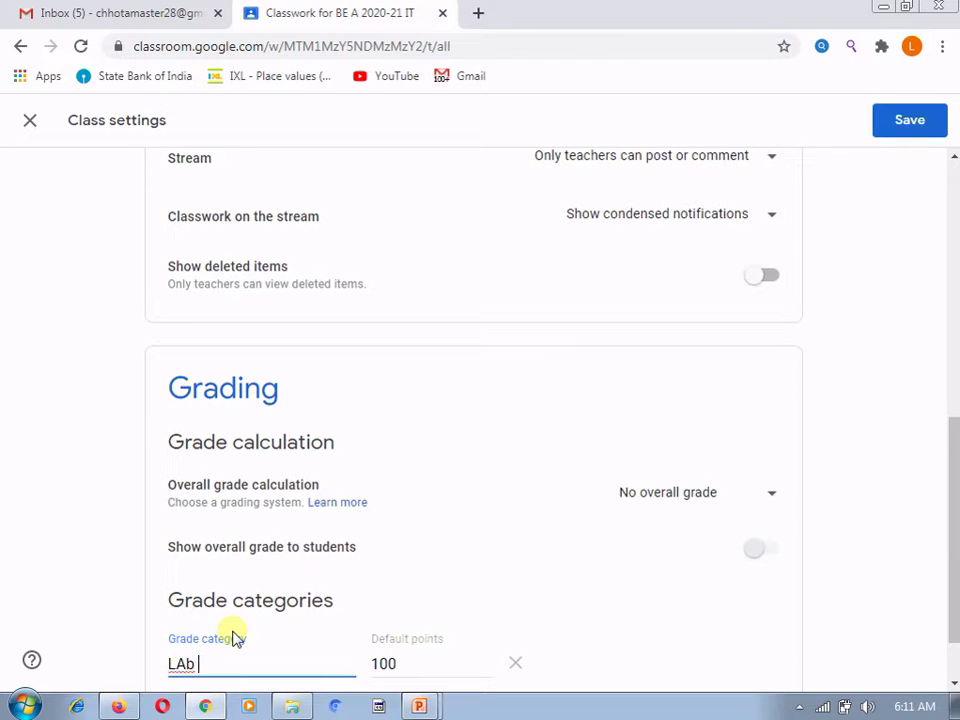
{"action": "key", "text": "BackSpace"}
{"action": "key", "text": "BackSpace"}
{"action": "type", "text": "ab Assignment"}
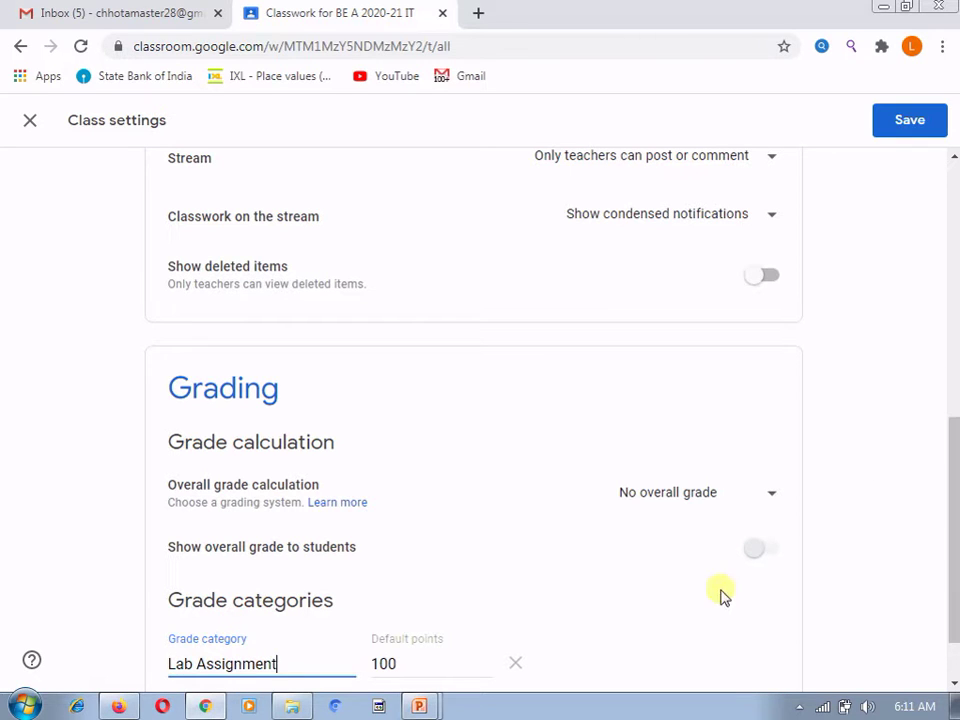
Step: Set the default points of the Lab Assignment category to 60
{"action": "left_click", "coordinate": [407, 666]}
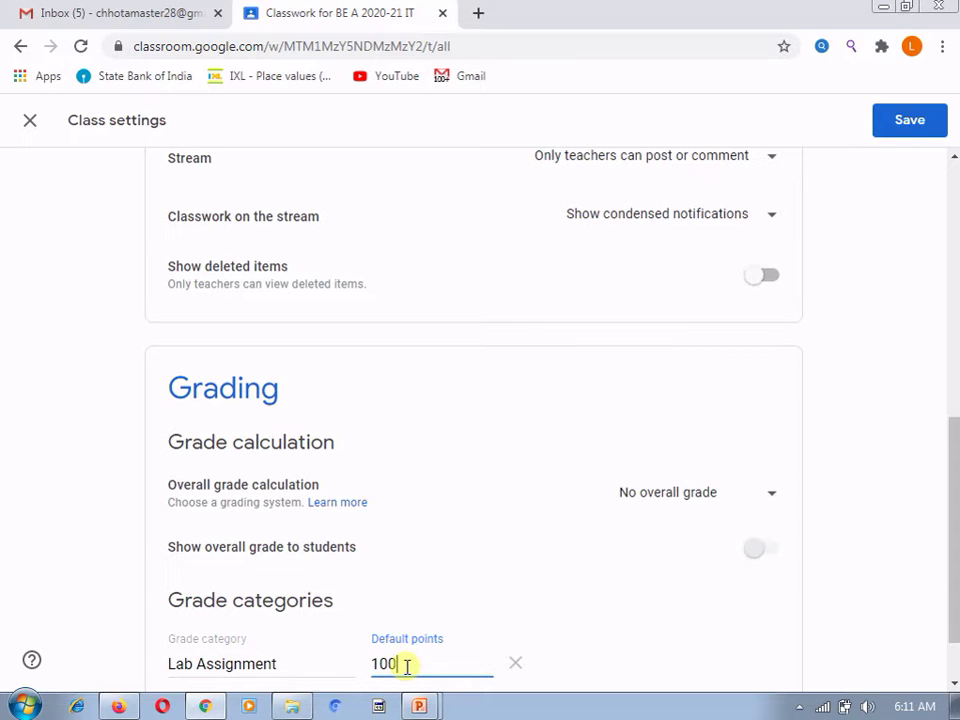
{"action": "key", "text": "BackSpace"}
{"action": "key", "text": "BackSpace"}
{"action": "key", "text": "BackSpace"}
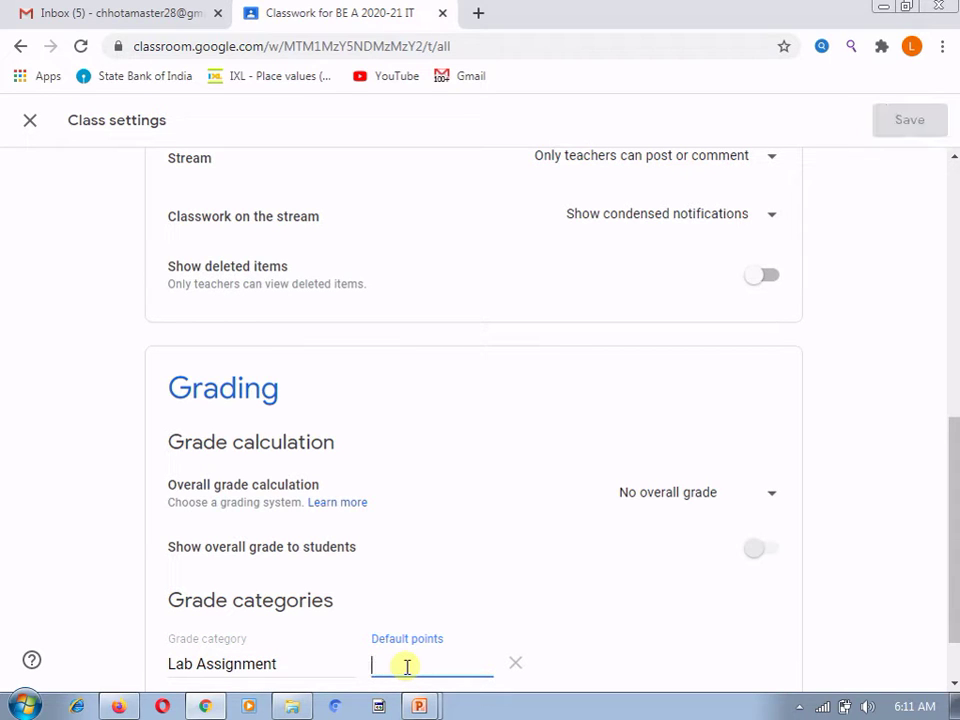
{"action": "type", "text": "60"}
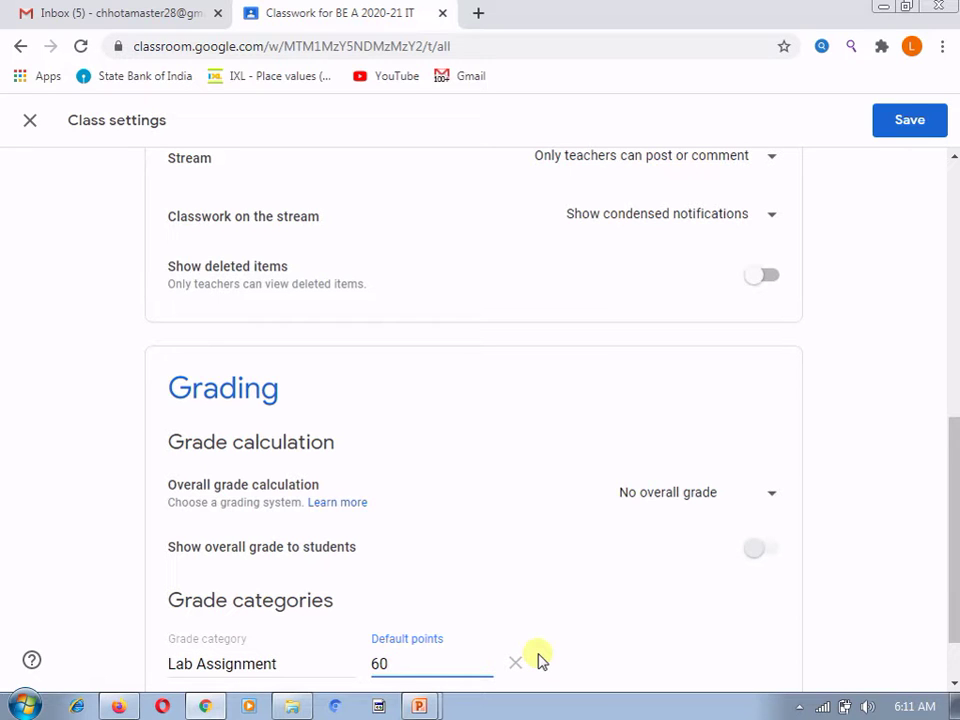
{"action": "left_click", "coordinate": [595, 662]}
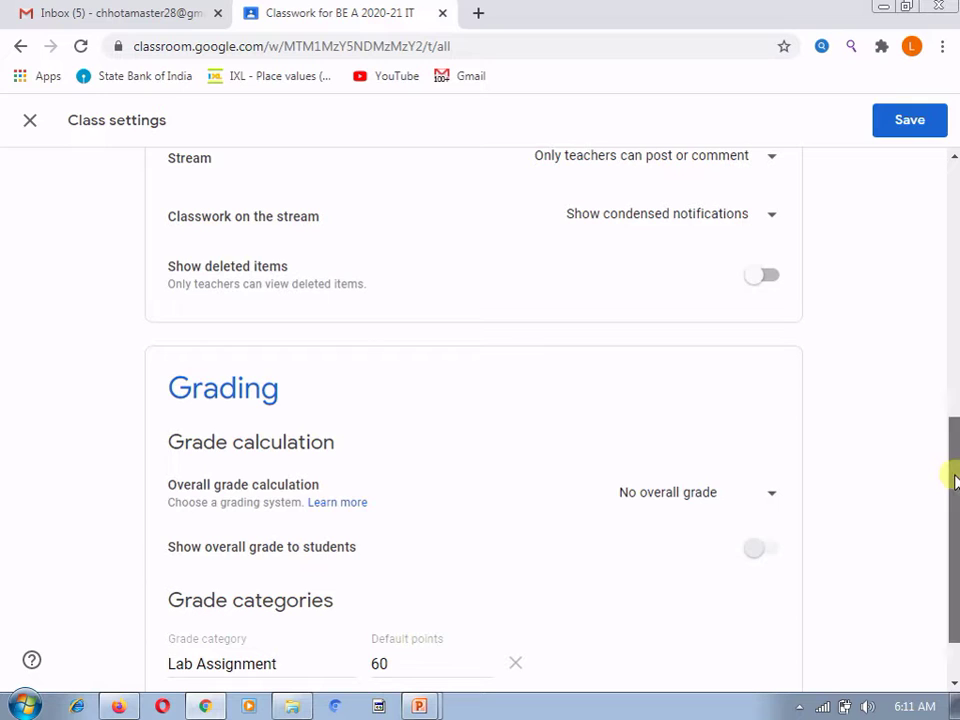
Step: Add a second grade category named Internal Assessment below Lab Assignment
{"action": "scroll", "coordinate": [956, 476], "scroll_direction": "down", "scroll_amount": 1}
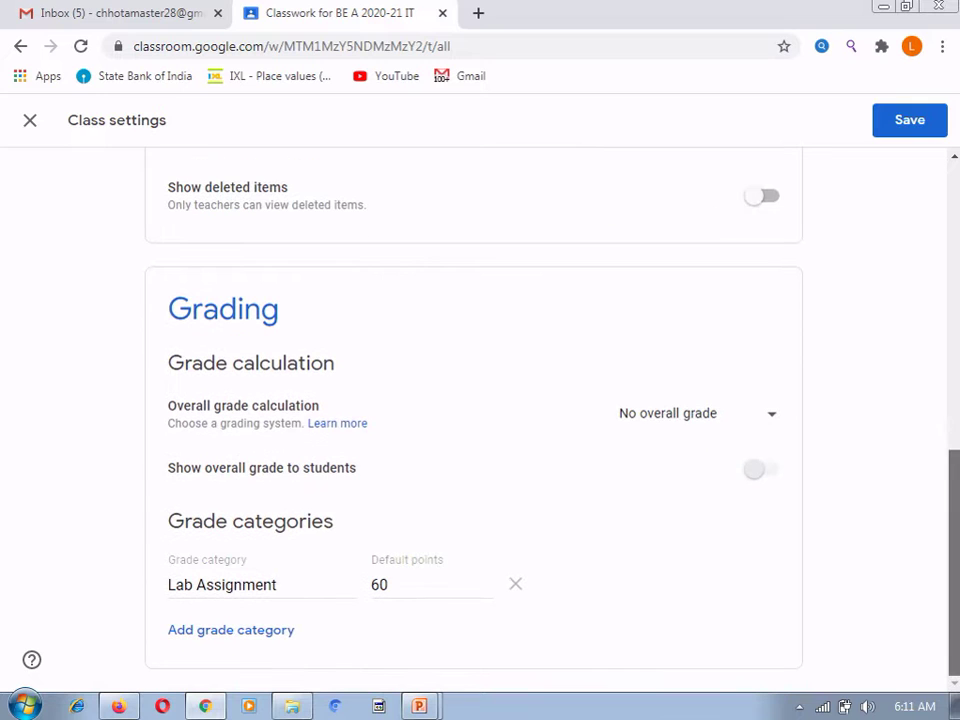
{"action": "left_click", "coordinate": [203, 630]}
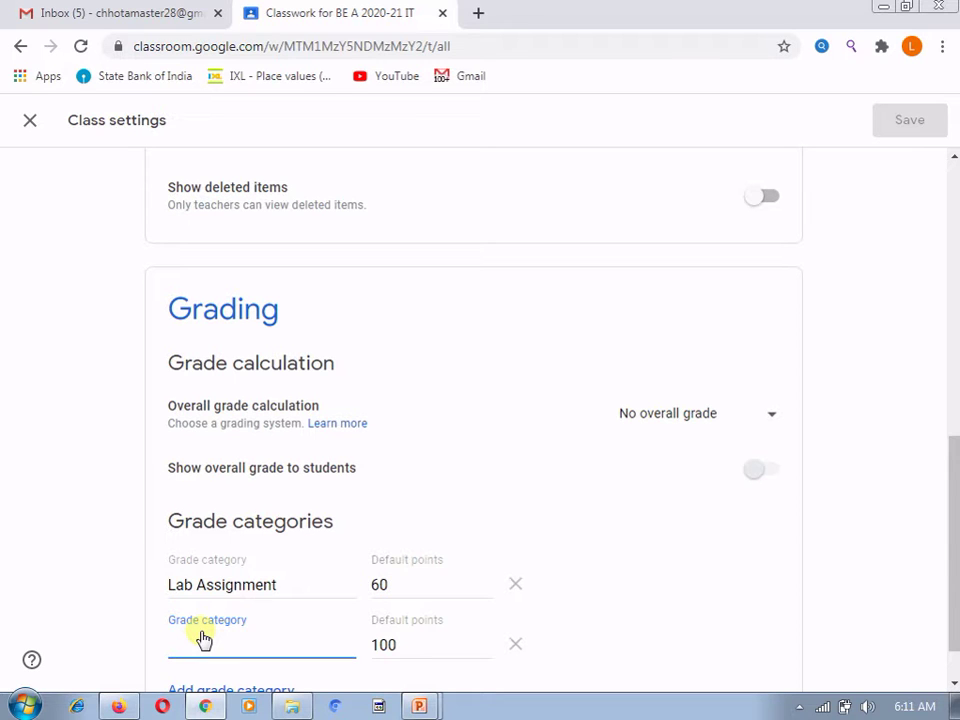
{"action": "type", "text": "l"}
{"action": "type", "text": "N"}
{"action": "key", "text": "BackSpace"}
{"action": "type", "text": "nter"}
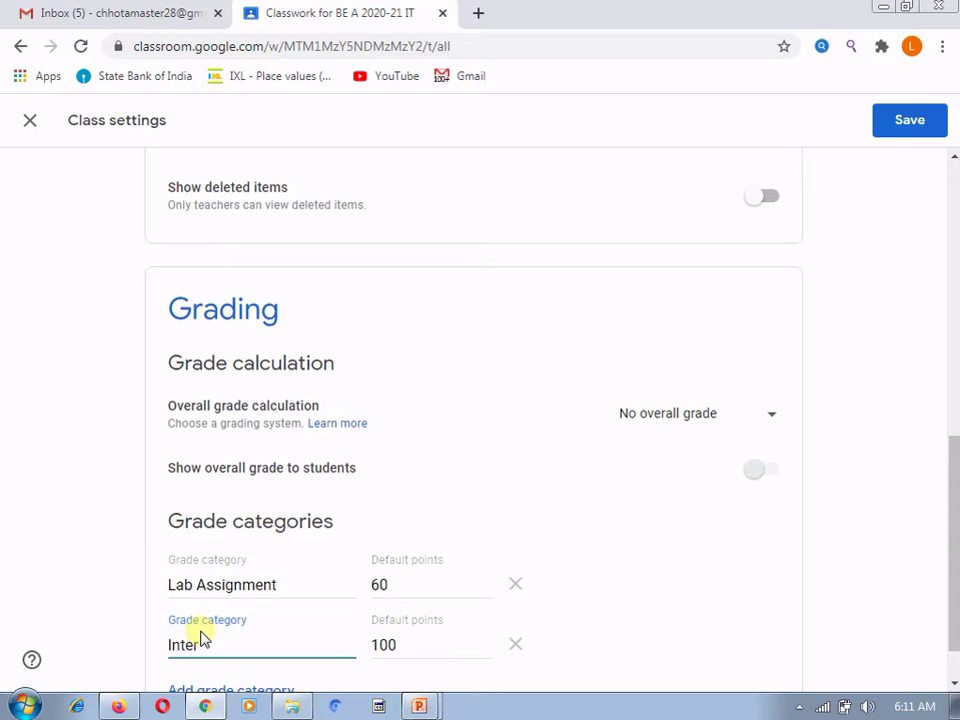
{"action": "type", "text": "nal Assessment"}
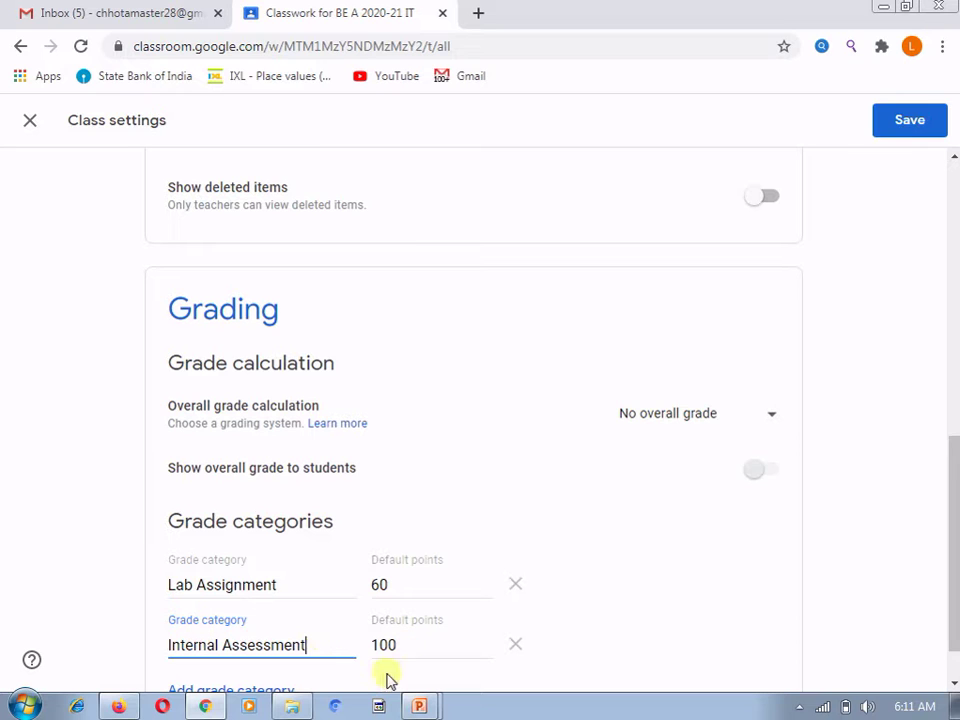
Step: Set the default points of the Internal Assessment category to 40
{"action": "left_click", "coordinate": [452, 645]}
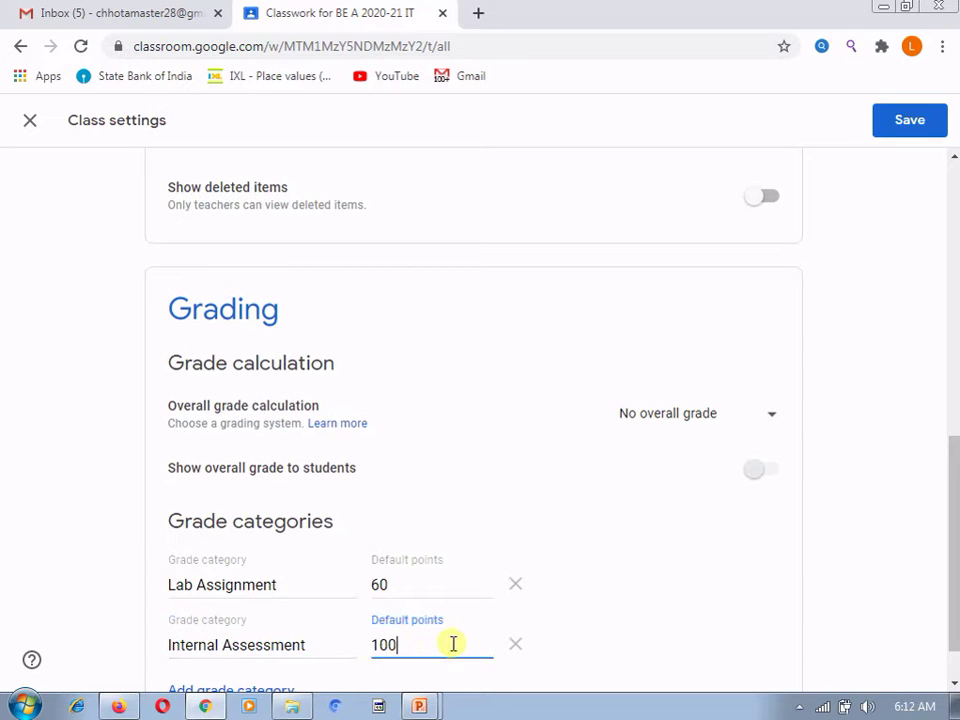
{"action": "key", "text": "BackSpace"}
{"action": "key", "text": "BackSpace"}
{"action": "key", "text": "BackSpace"}
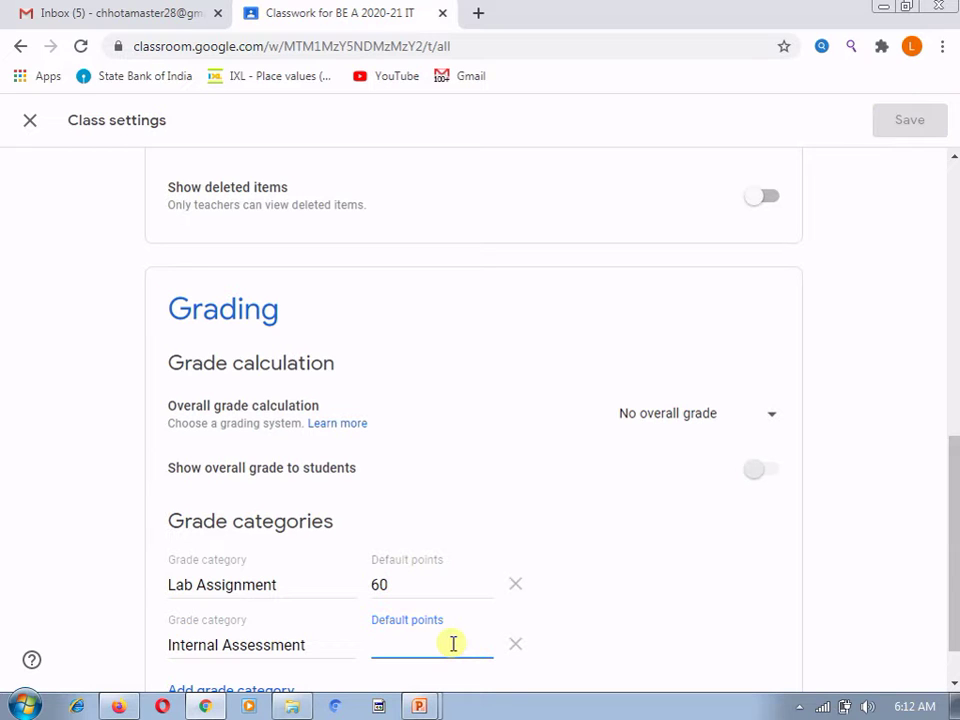
{"action": "type", "text": "40"}
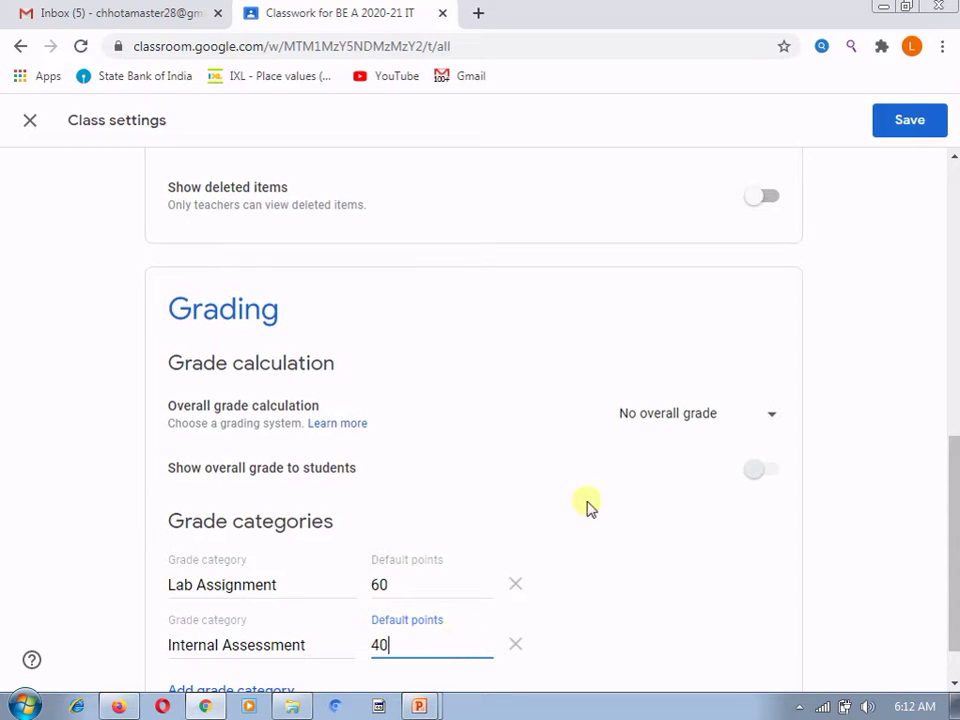
Step: Set the overall grade calculation to Weighted by category
{"action": "left_click", "coordinate": [658, 424]}
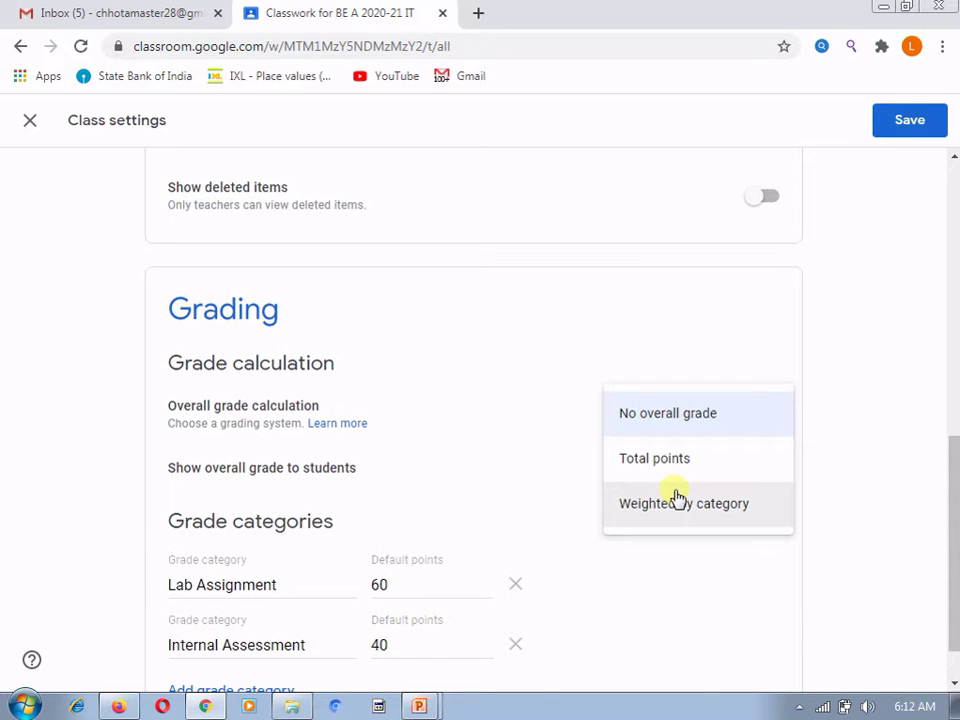
{"action": "left_click", "coordinate": [677, 500]}
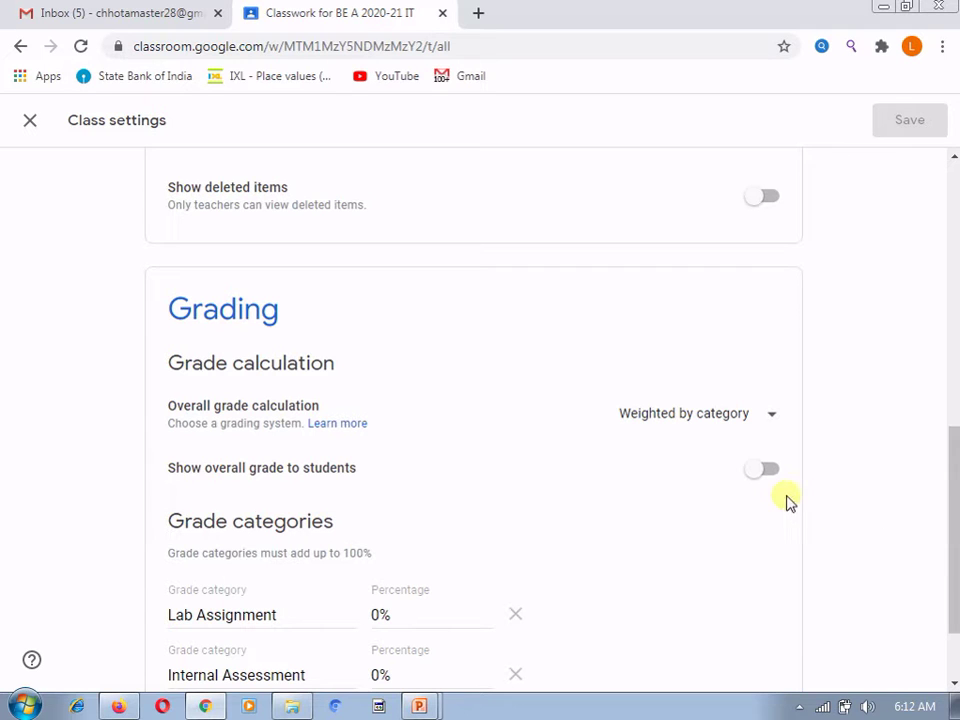
{"action": "left_click", "coordinate": [704, 418]}
{"action": "left_click", "coordinate": [704, 418]}
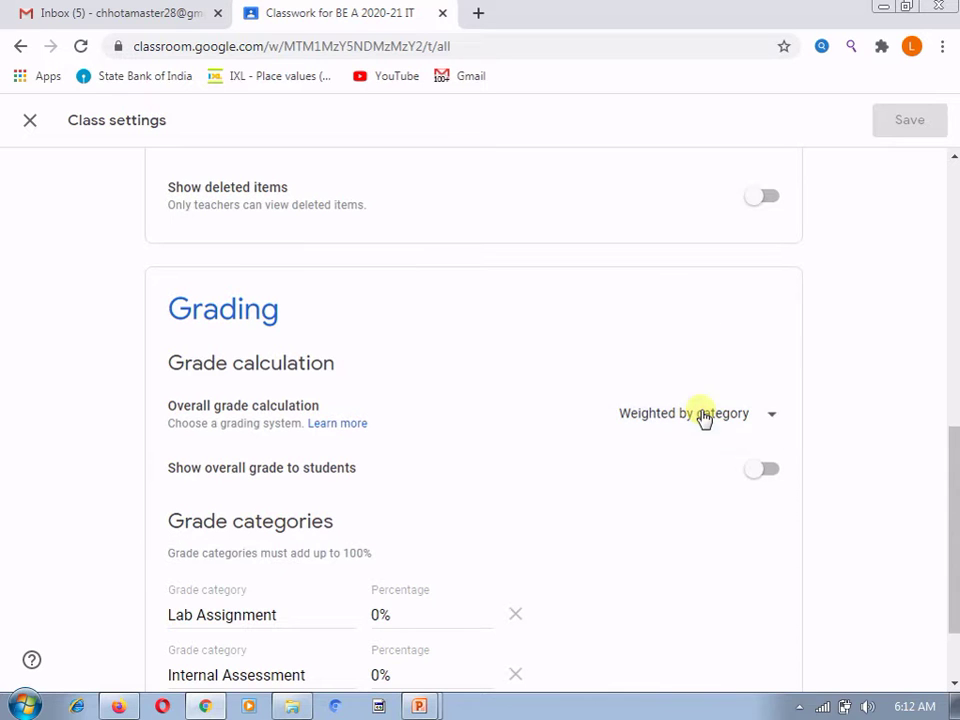
Step: Set the Lab Assignment category's weight to 60%
{"action": "left_click", "coordinate": [407, 624]}
{"action": "key", "text": "BackSpace"}
{"action": "key", "text": "BackSpace"}
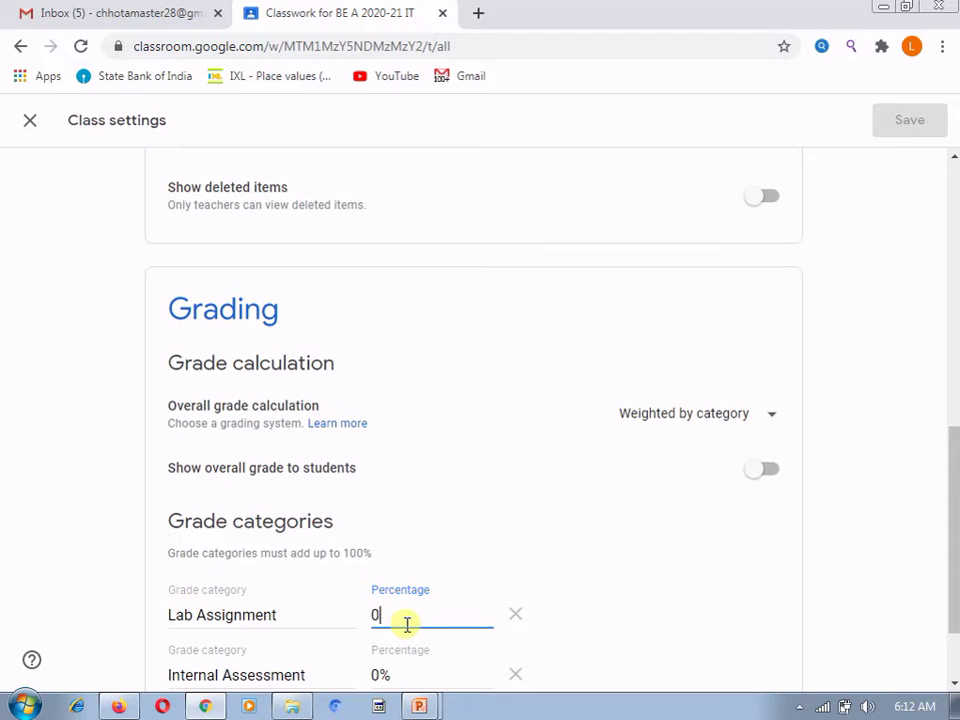
{"action": "type", "text": "60"}
{"action": "left_click", "coordinate": [600, 620]}
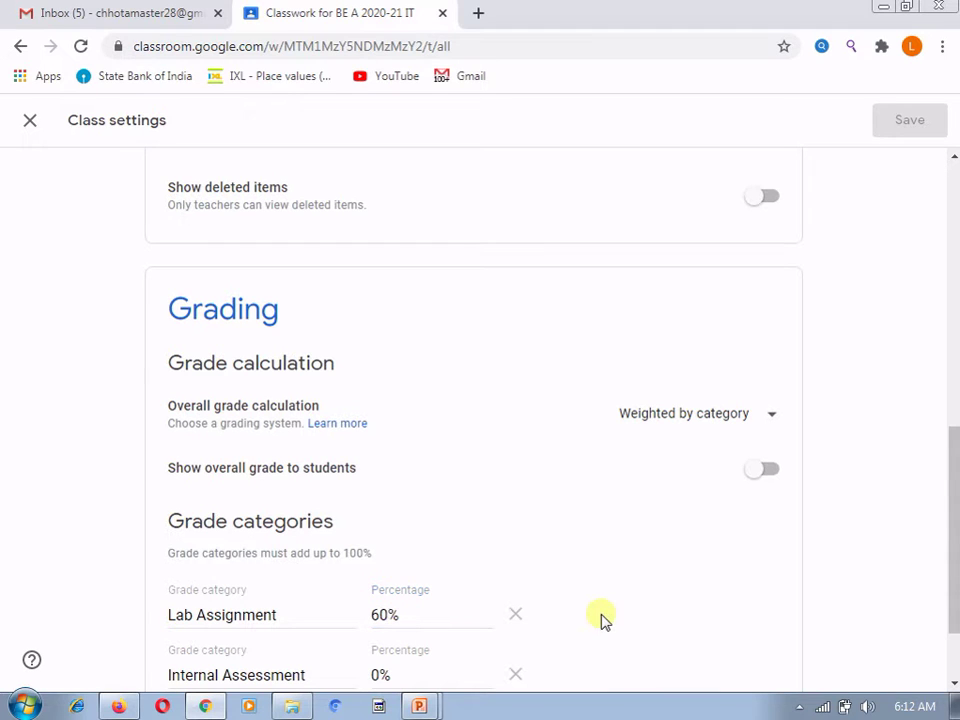
Step: Set the Internal Assessment category's weight to 30%
{"action": "scroll", "coordinate": [954, 508], "scroll_direction": "down", "scroll_amount": 1}
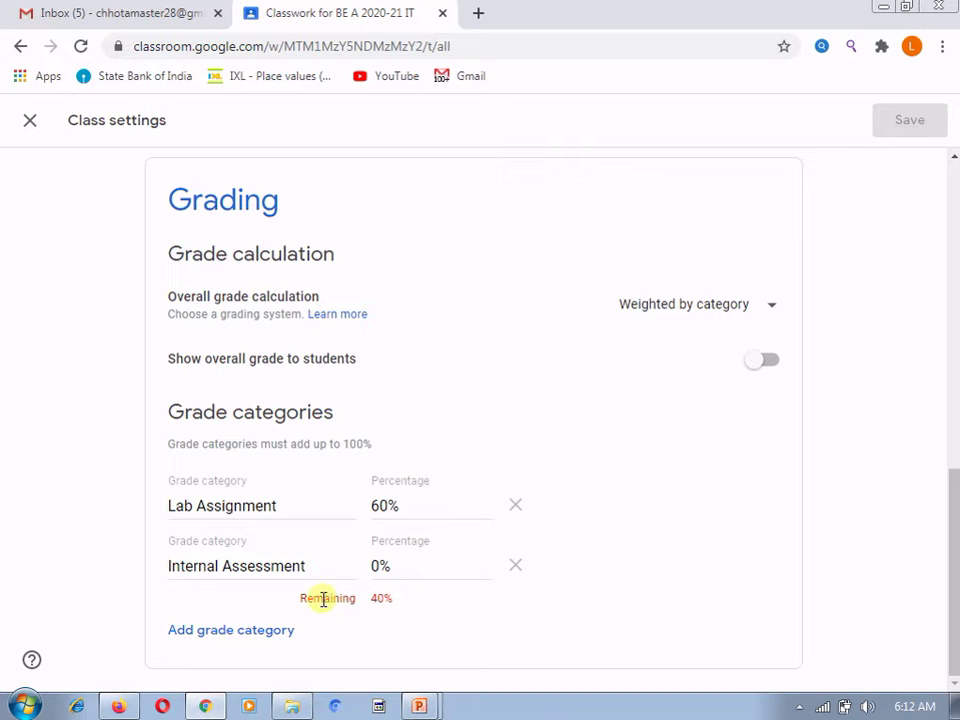
{"action": "left_click", "coordinate": [399, 569]}
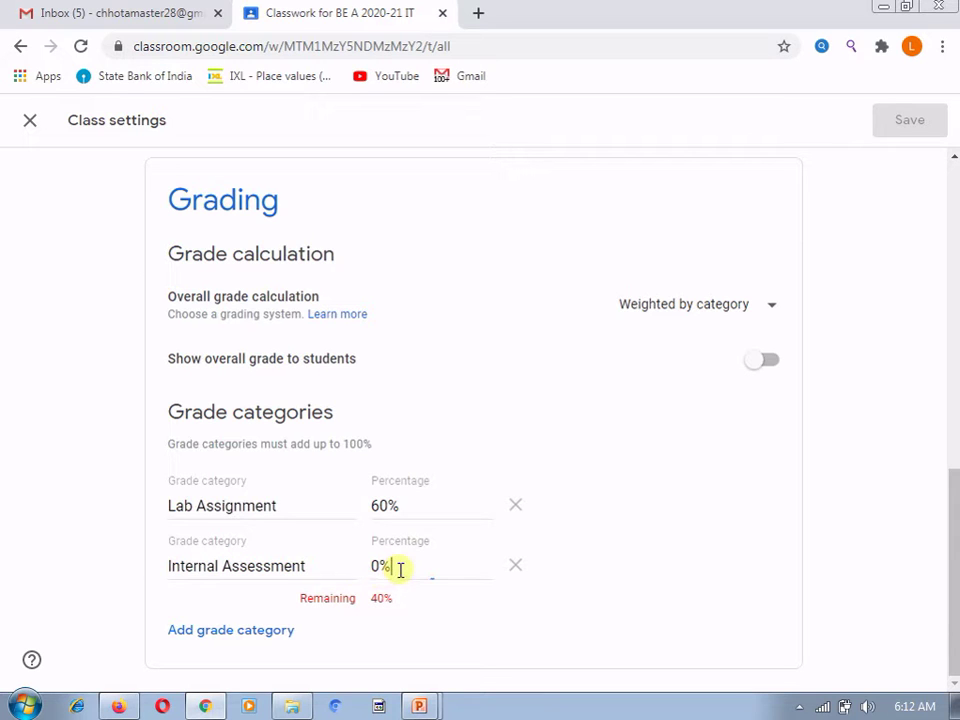
{"action": "key", "text": "BackSpace"}
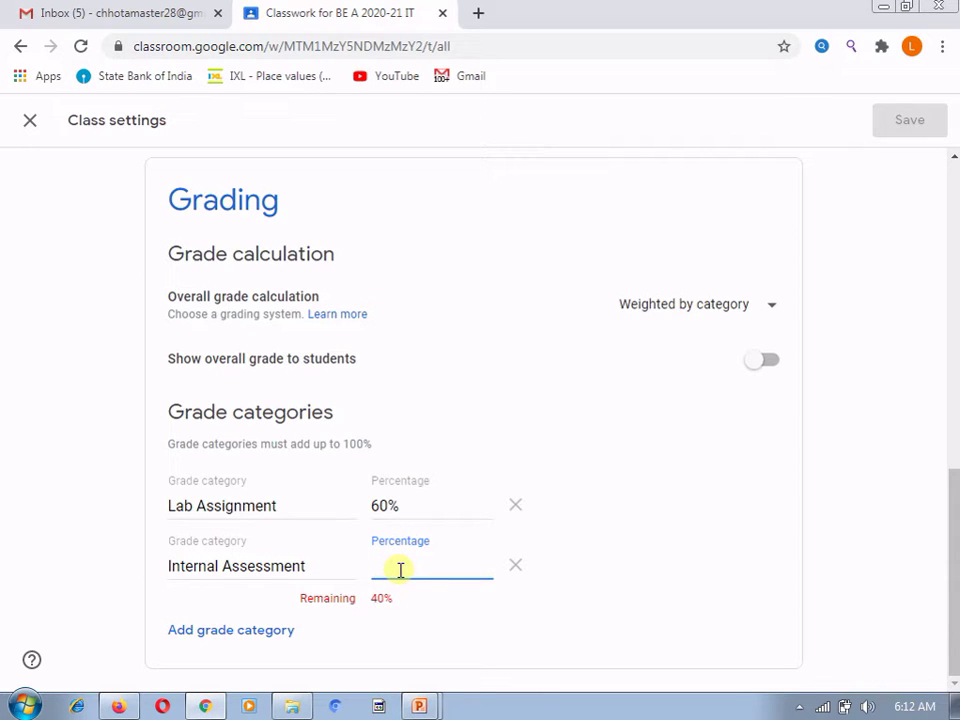
{"action": "type", "text": "40"}
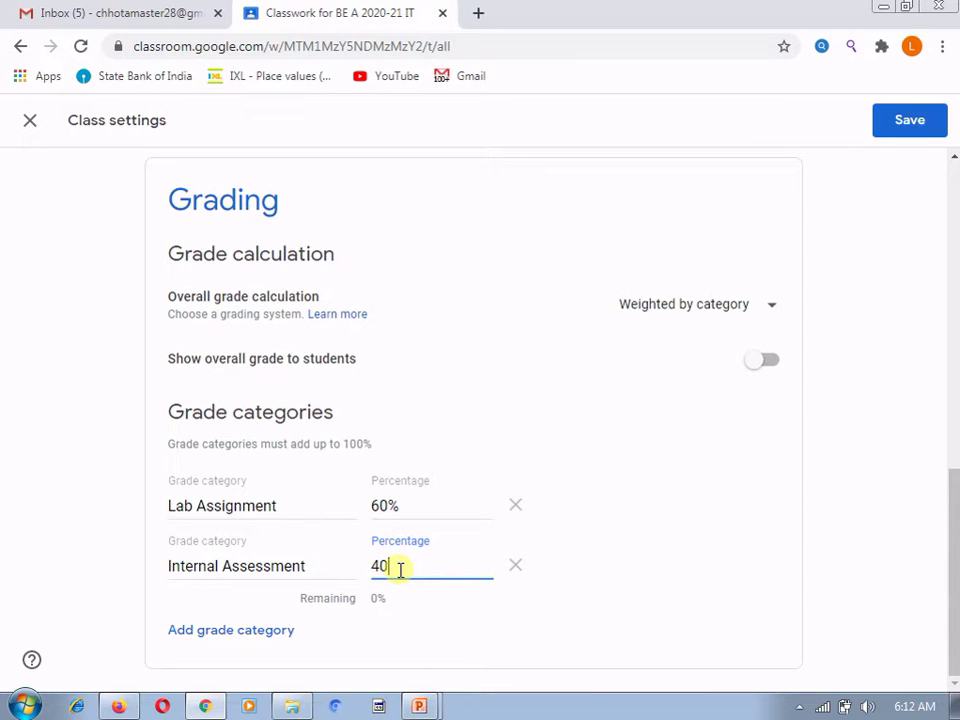
{"action": "key", "text": "BackSpace"}
{"action": "key", "text": "BackSpace"}
{"action": "type", "text": "30"}
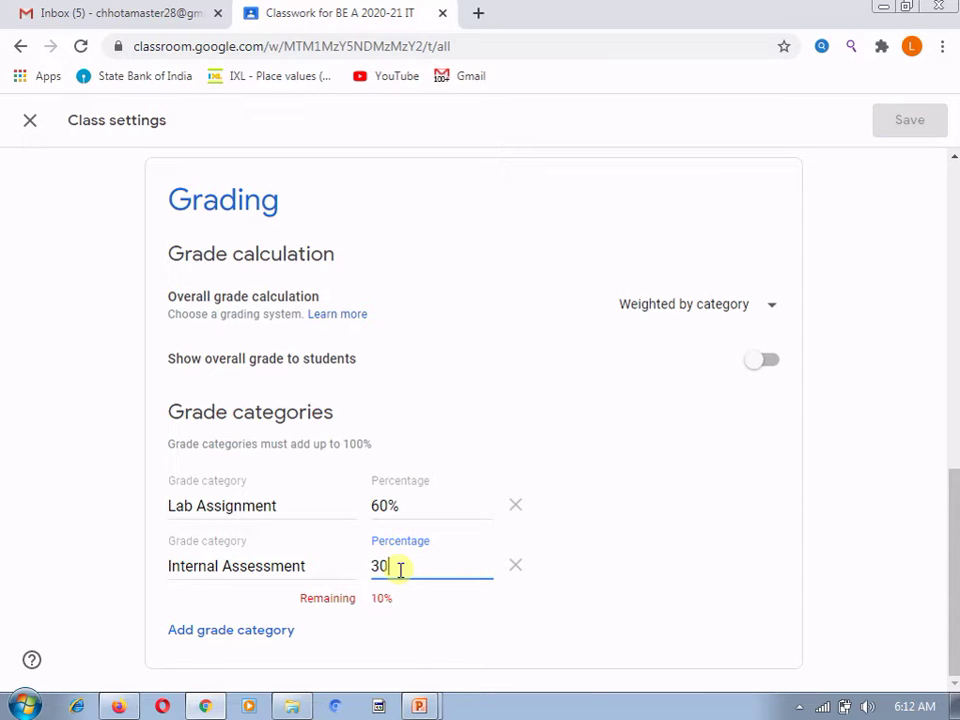
{"action": "type", "text": "%"}
{"action": "left_click", "coordinate": [573, 607]}
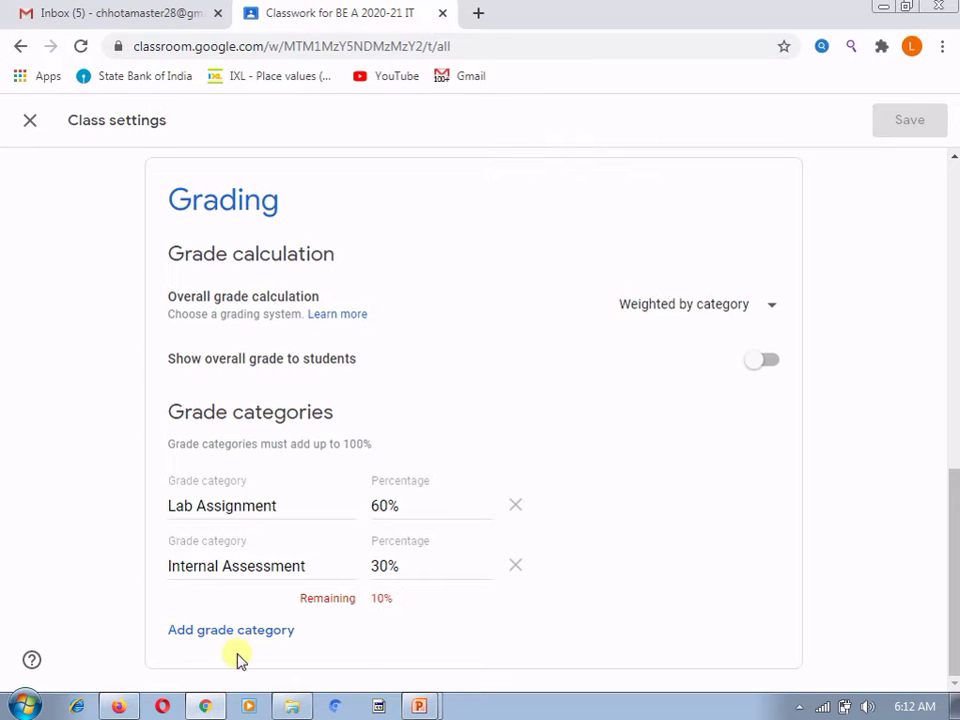
Step: Add a third grade category named Case Studies with a weight of 10%
{"action": "left_click", "coordinate": [215, 632]}
{"action": "type", "text": "Case "}
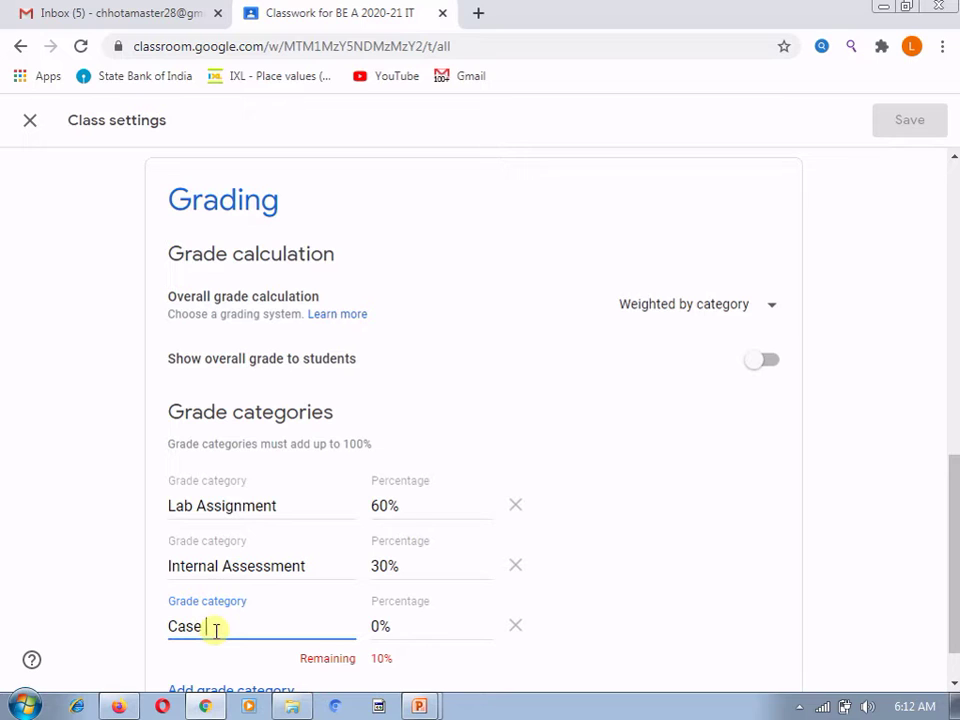
{"action": "type", "text": "Studies"}
{"action": "left_click", "coordinate": [381, 626]}
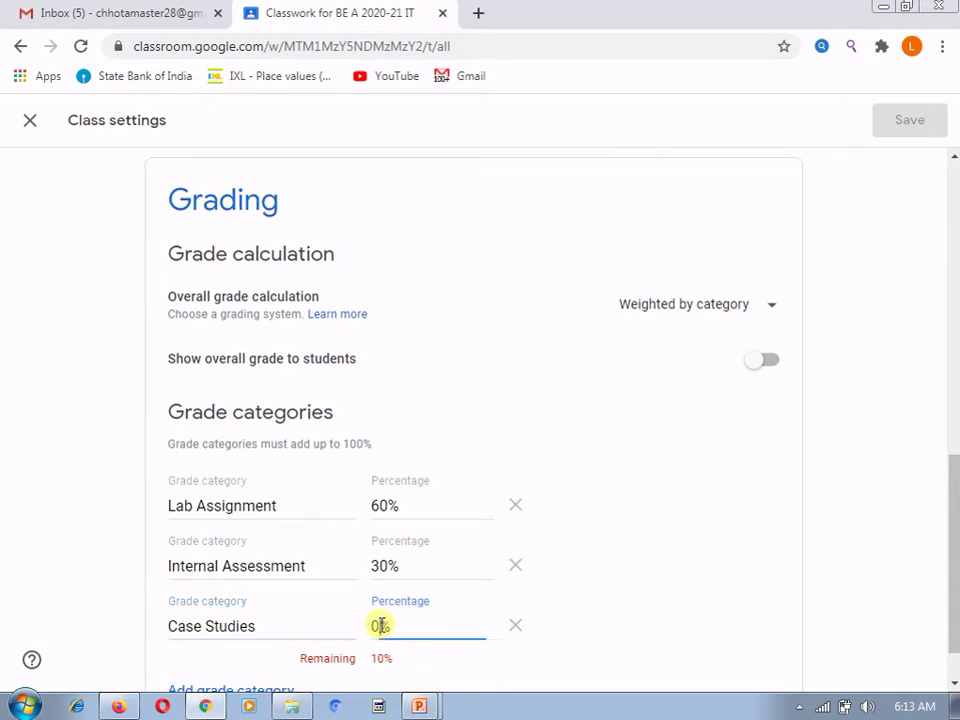
{"action": "key", "text": "BackSpace"}
{"action": "type", "text": "10"}
{"action": "left_click", "coordinate": [601, 602]}
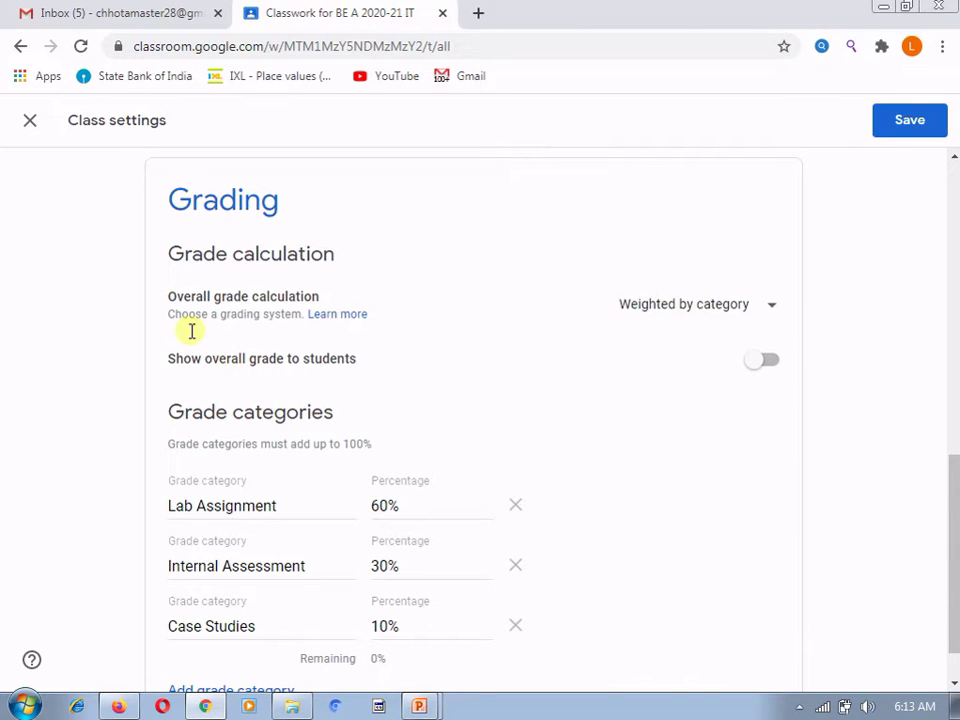
Step: Turn on showing the overall grade to students and save the class settings
{"action": "left_click", "coordinate": [768, 362]}
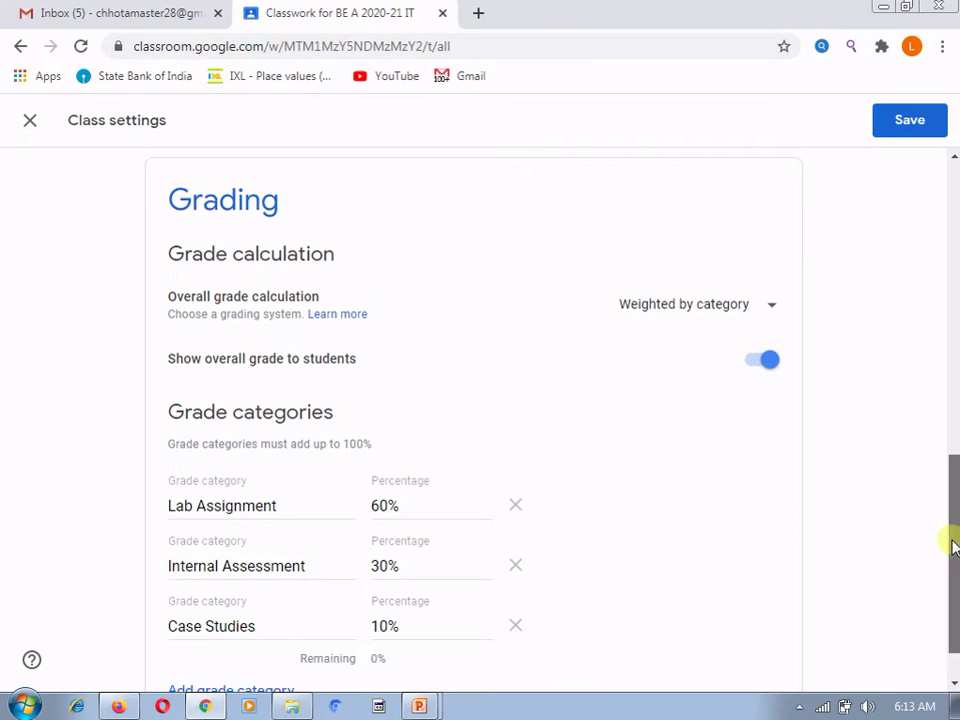
{"action": "left_click_drag", "start_coordinate": [953, 545], "coordinate": [953, 408]}
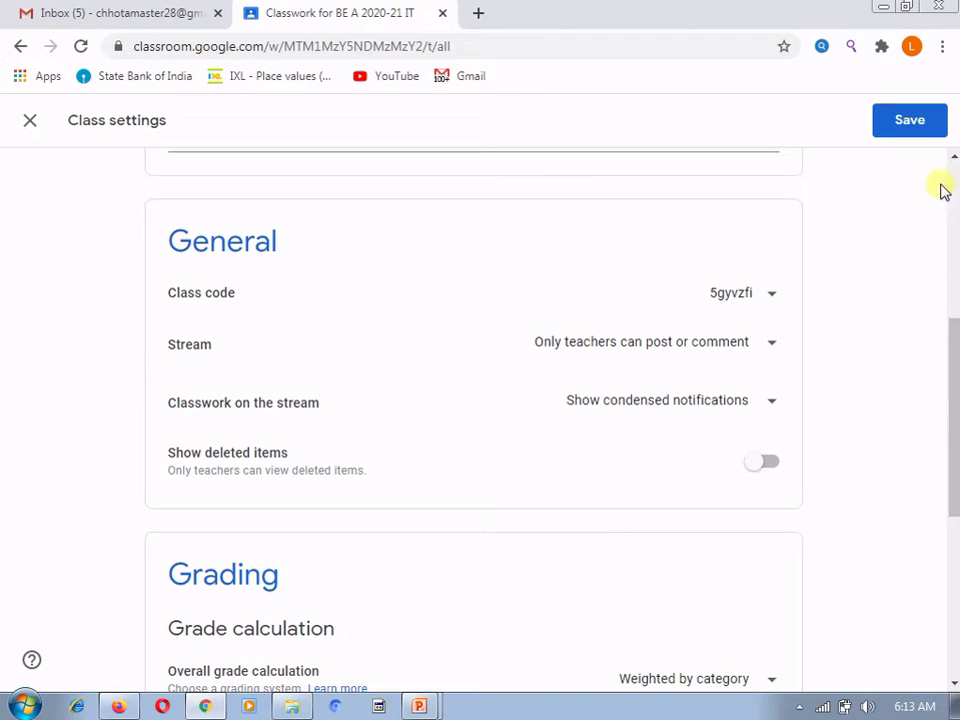
{"action": "left_click", "coordinate": [906, 125]}
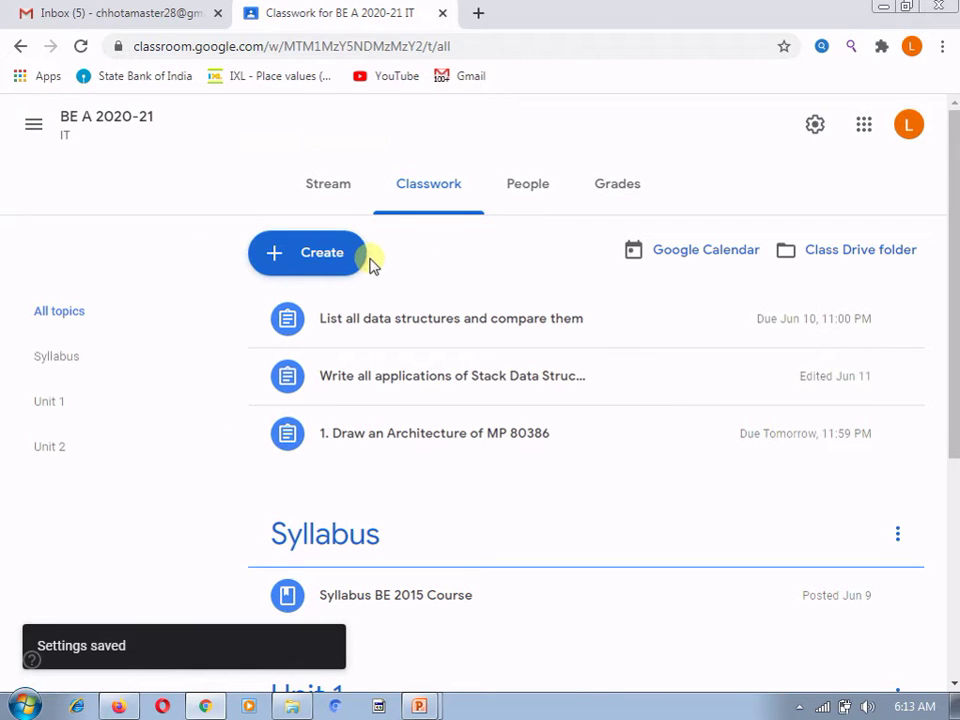
{"action": "left_click", "coordinate": [329, 264]}
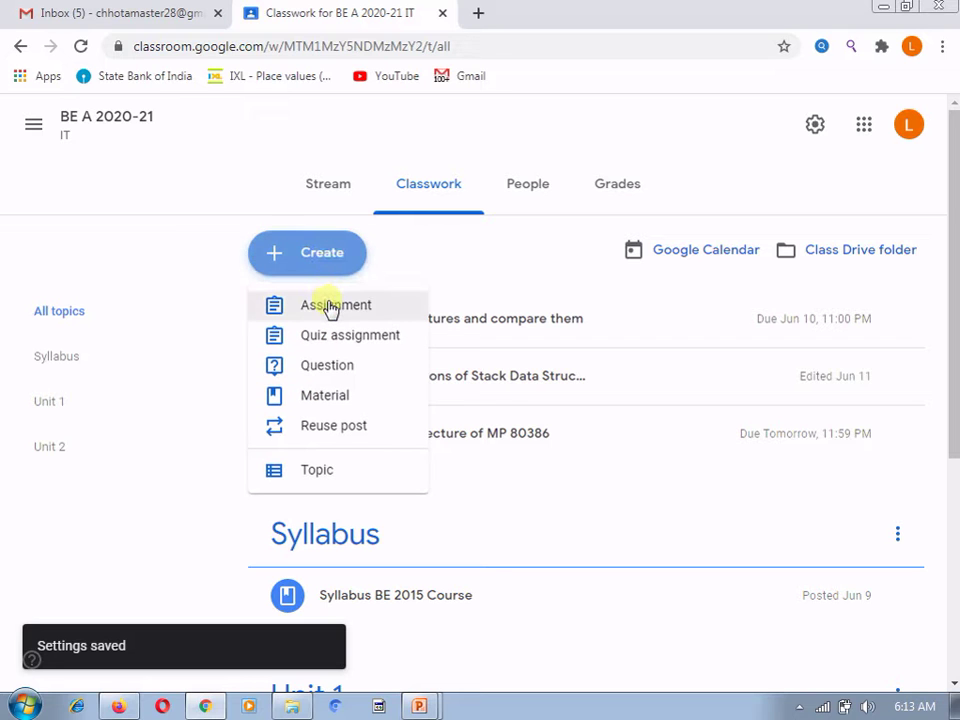
{"action": "left_click", "coordinate": [331, 310]}
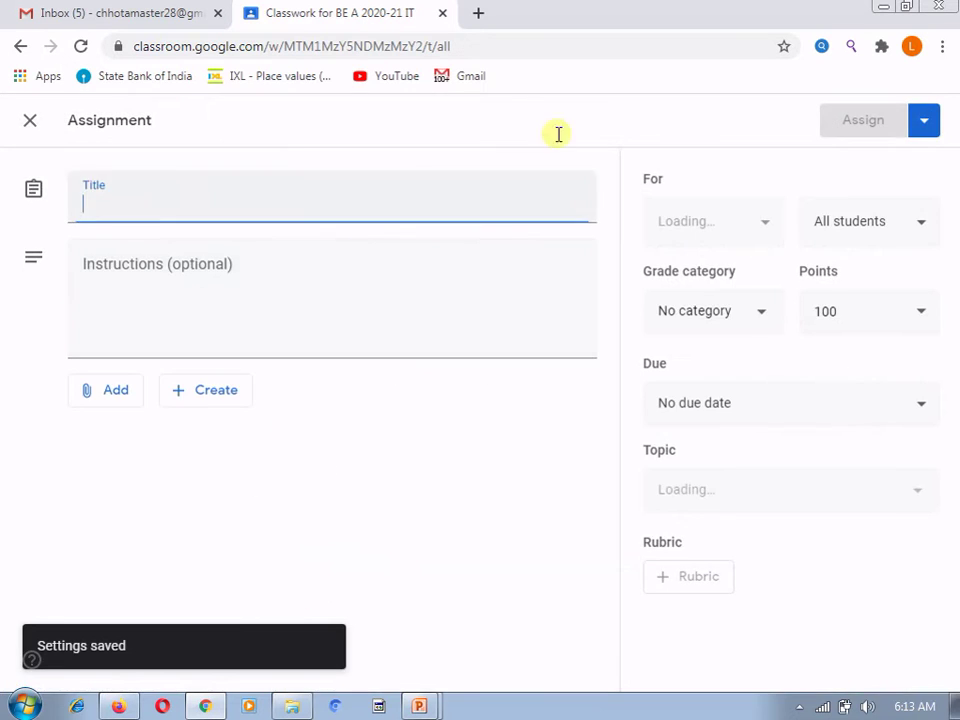
{"action": "left_click", "coordinate": [30, 128]}
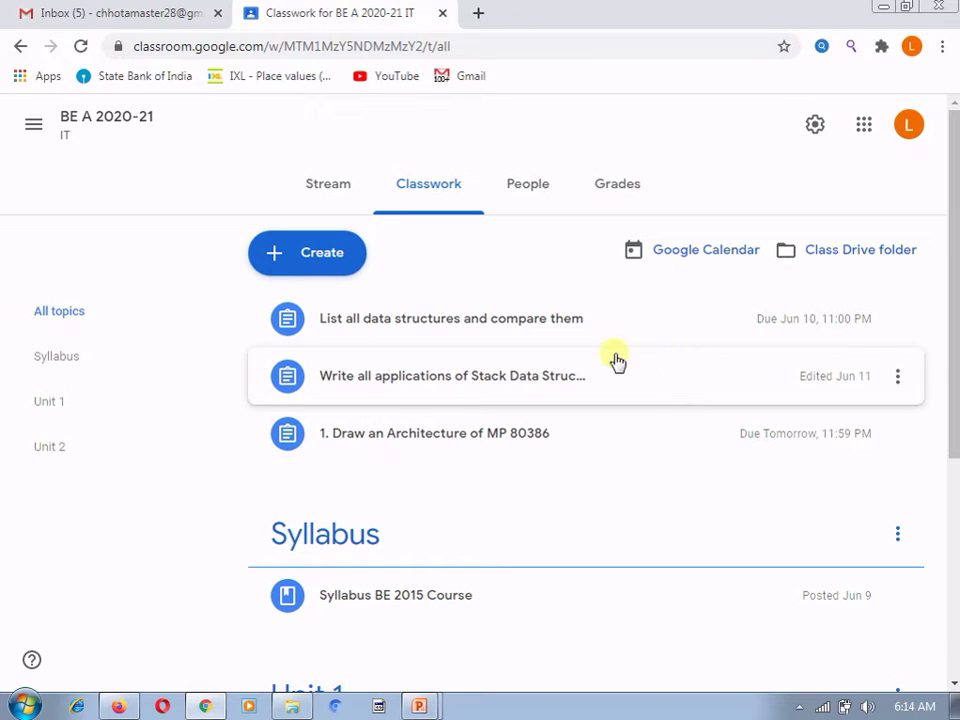
Step: Create a new assignment in the class's classwork and title it Lab Assignment 1
{"action": "left_click", "coordinate": [316, 264]}
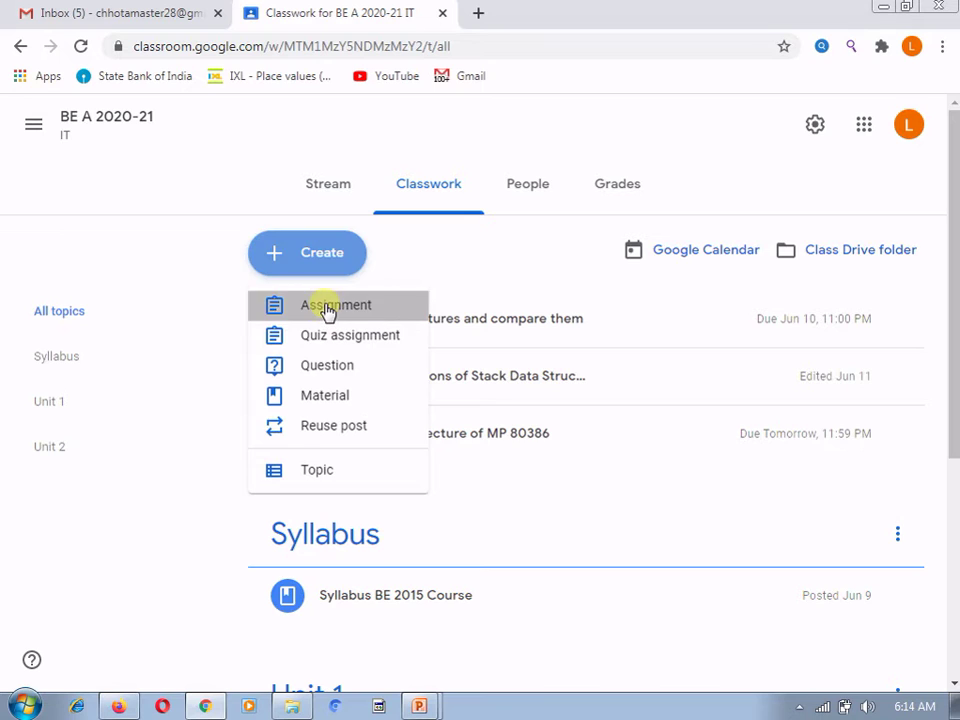
{"action": "left_click", "coordinate": [328, 308]}
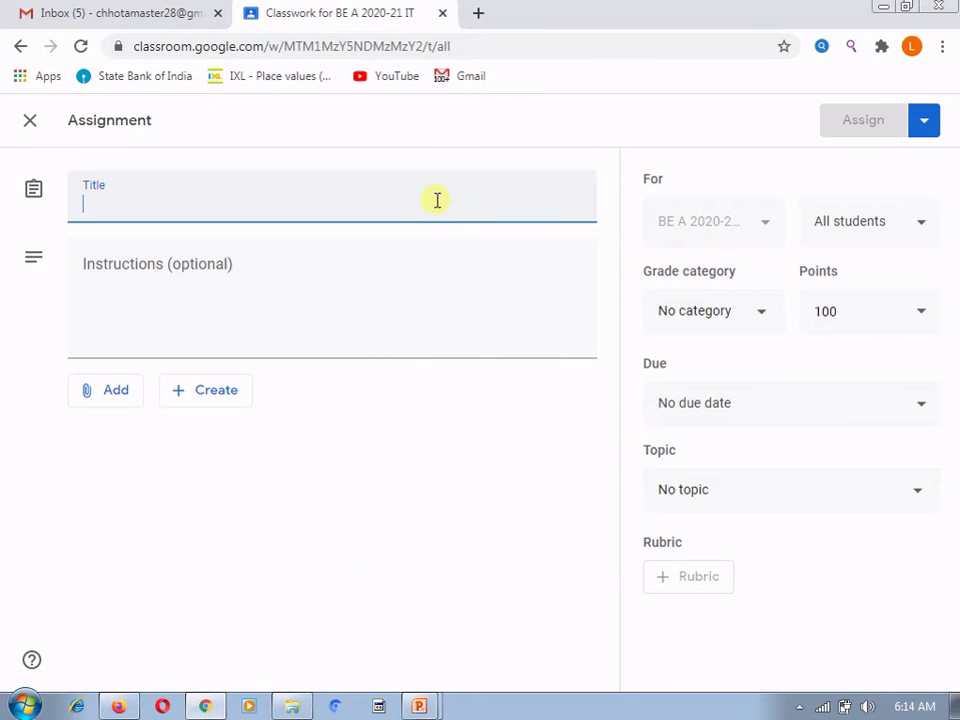
{"action": "type", "text": "Lab Assigmen"}
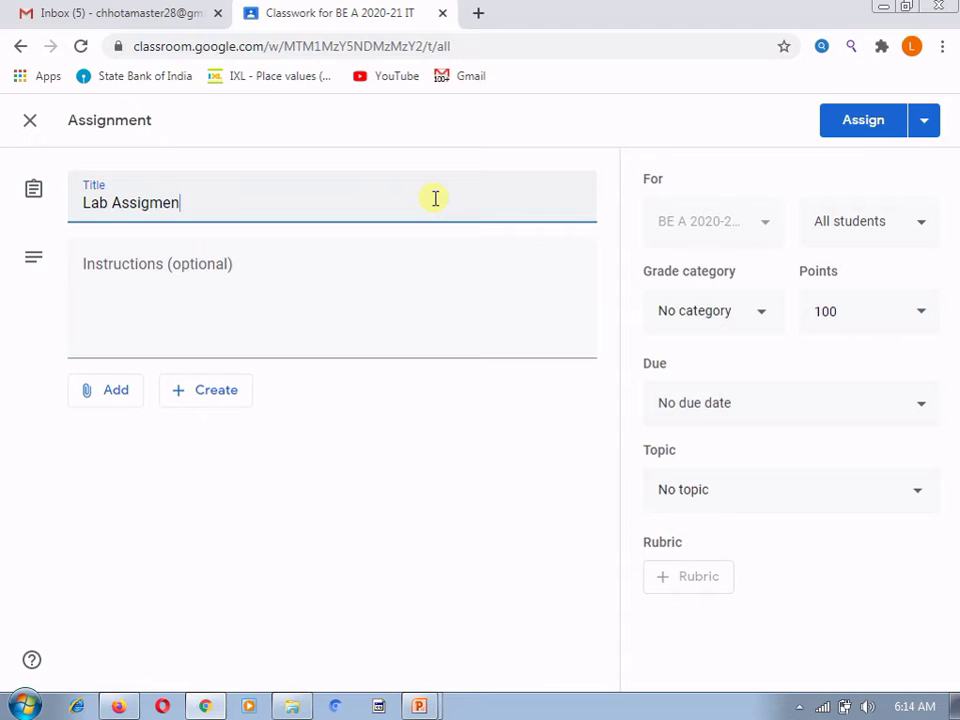
{"action": "key", "text": "BackSpace"}
{"action": "key", "text": "BackSpace"}
{"action": "type", "text": "ent 1"}
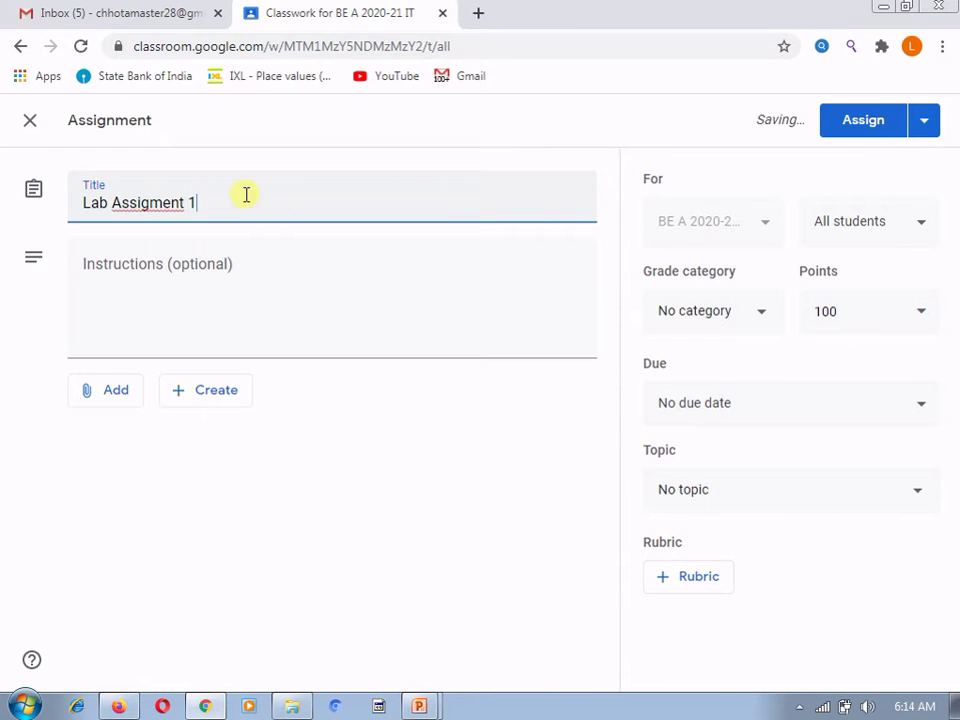
{"action": "right_click", "coordinate": [148, 203]}
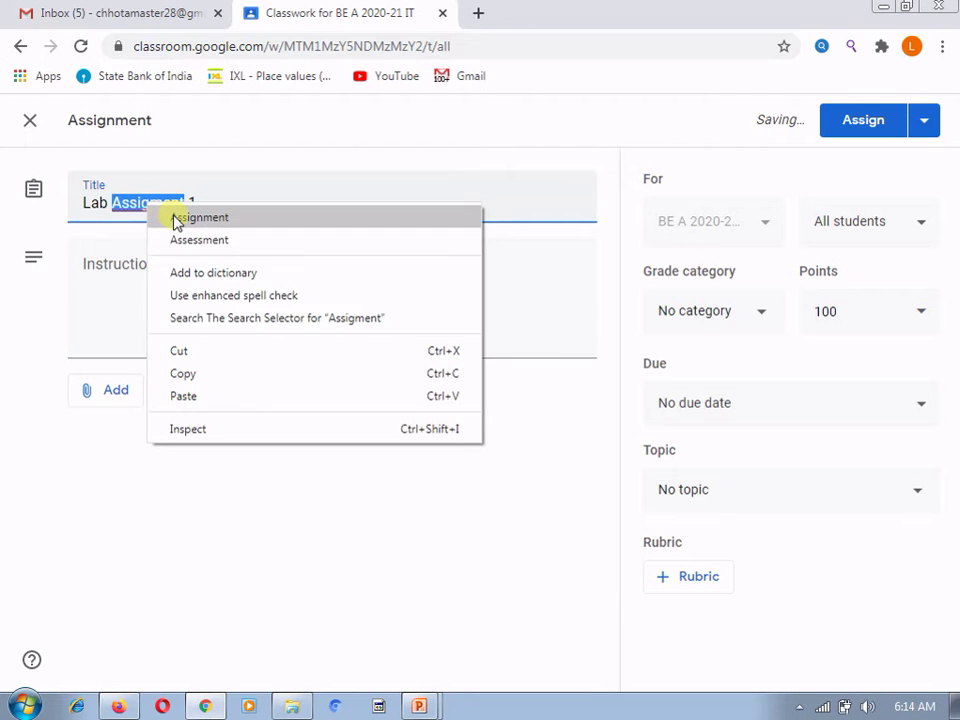
{"action": "left_click", "coordinate": [178, 218]}
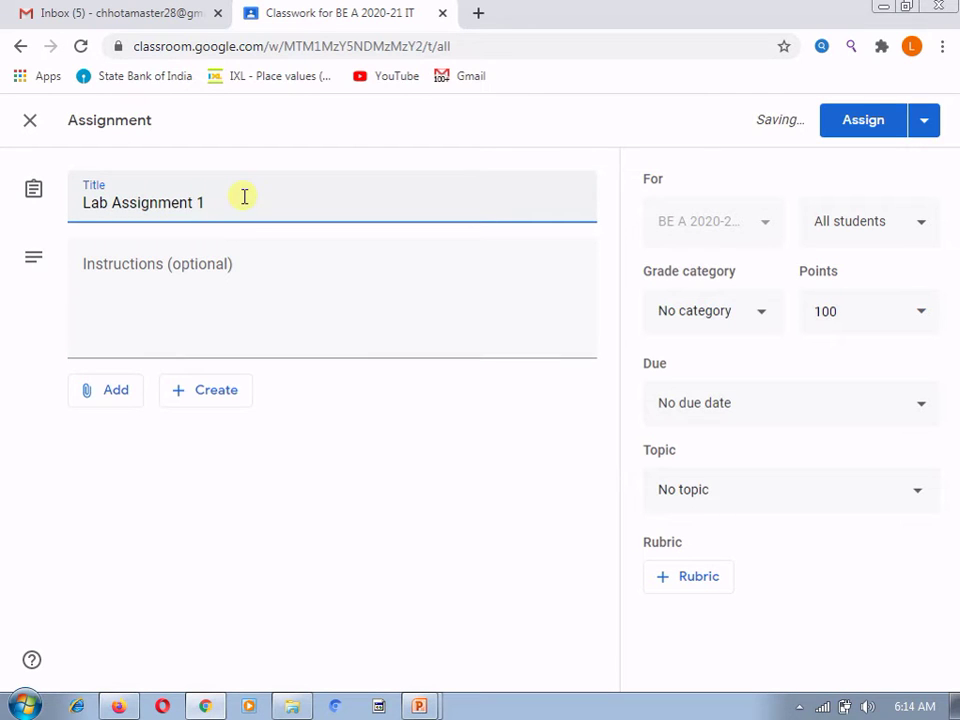
{"action": "key", "text": "Return"}
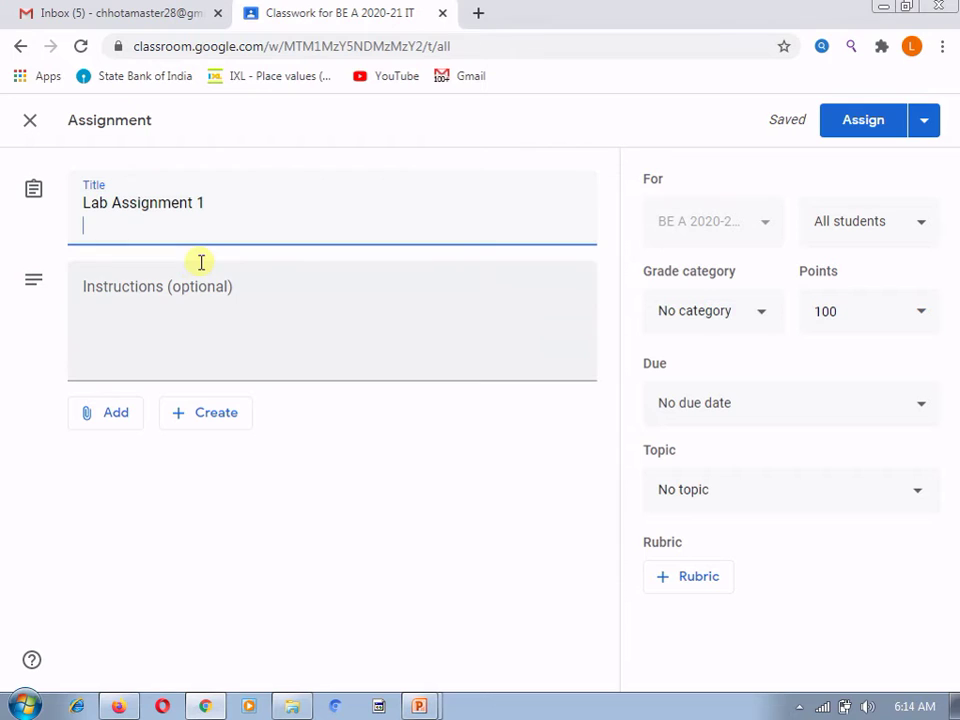
{"action": "left_click", "coordinate": [187, 302]}
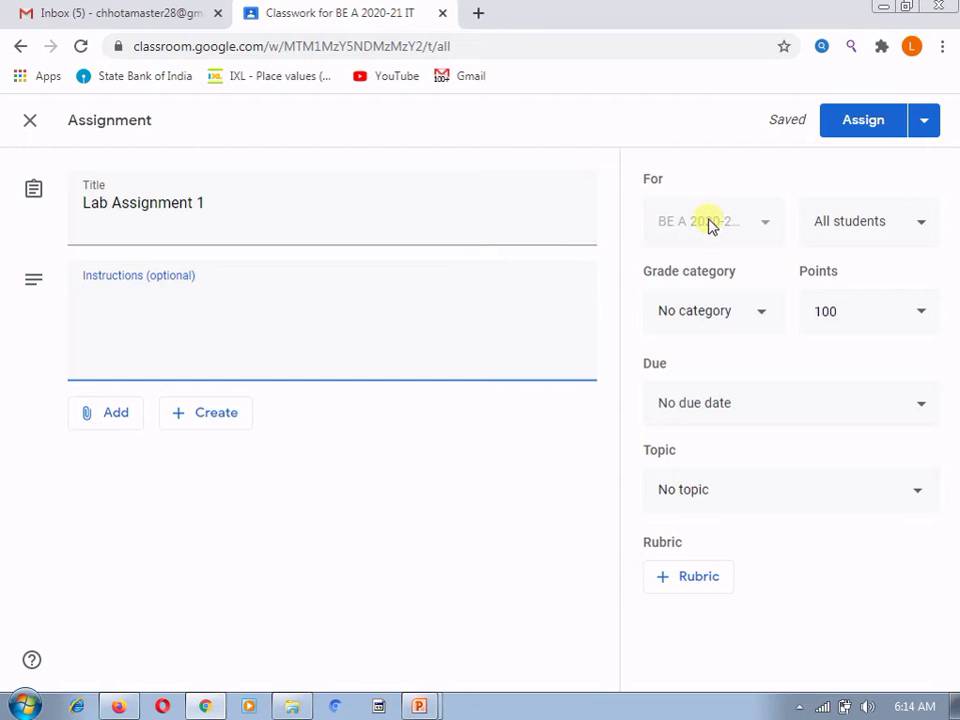
Step: Set the assignment's grade category to Lab Assignment and its points to 10
{"action": "left_click", "coordinate": [898, 220]}
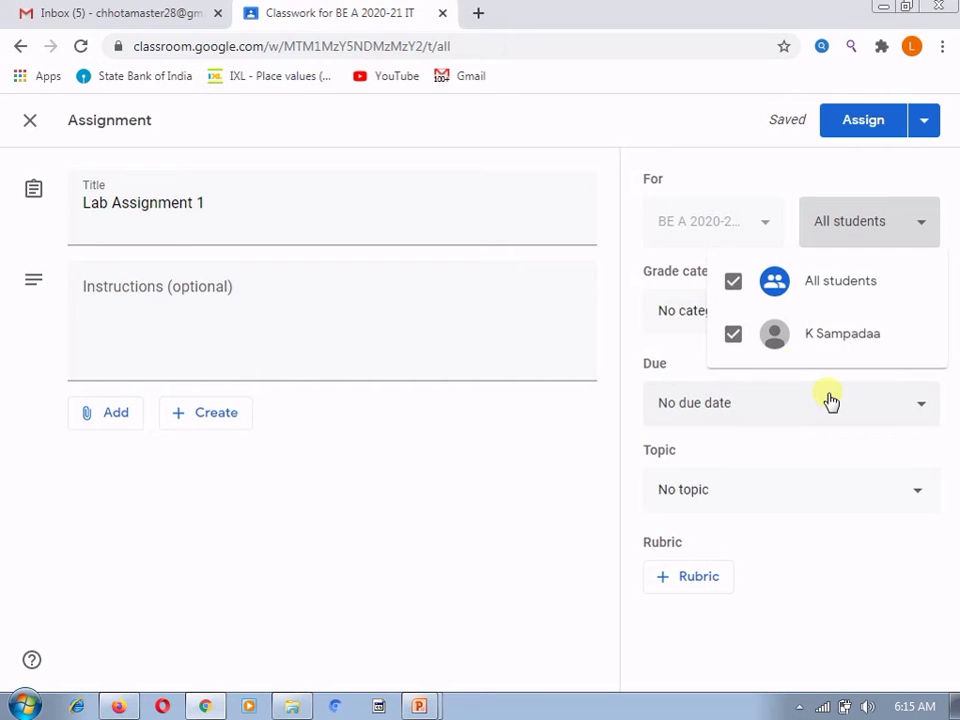
{"action": "left_click", "coordinate": [484, 469]}
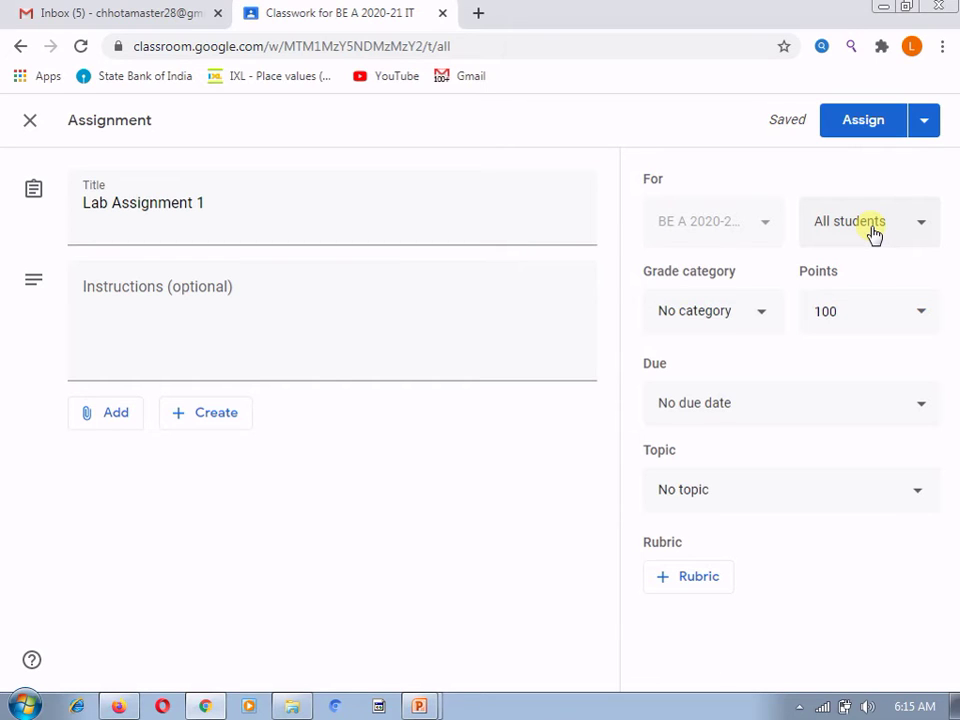
{"action": "left_click", "coordinate": [764, 316]}
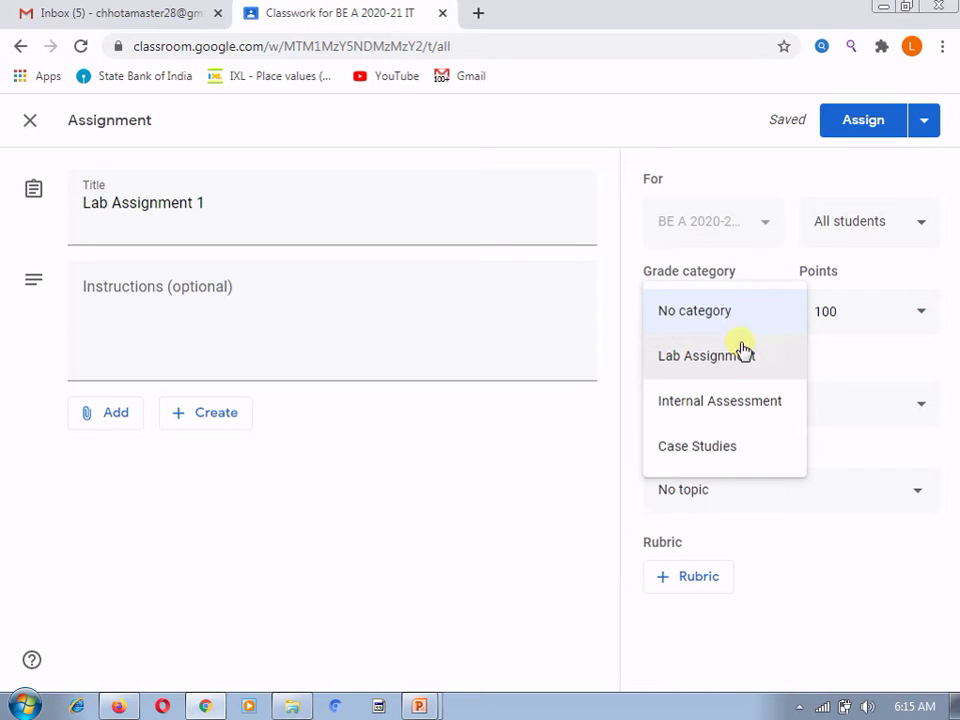
{"action": "left_click", "coordinate": [734, 358]}
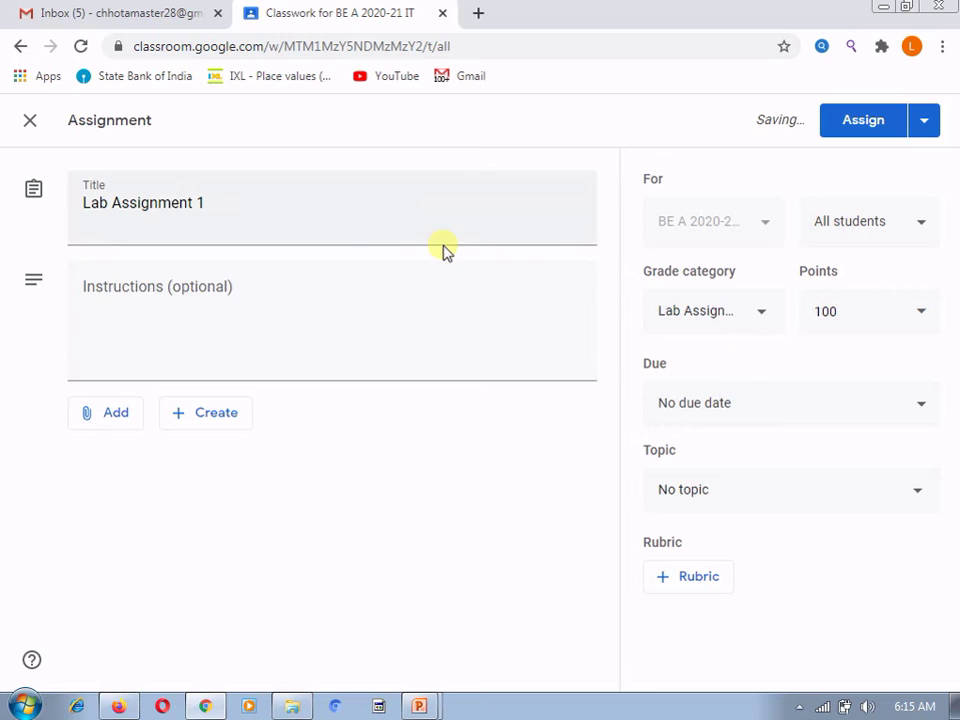
{"action": "left_click", "coordinate": [202, 221]}
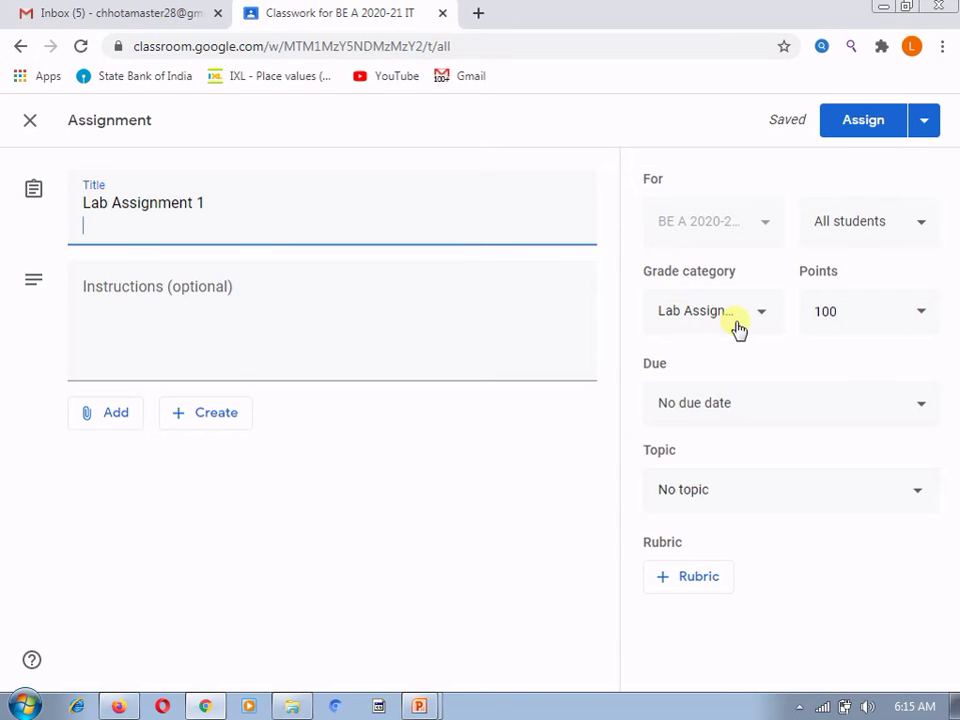
{"action": "left_click", "coordinate": [845, 313]}
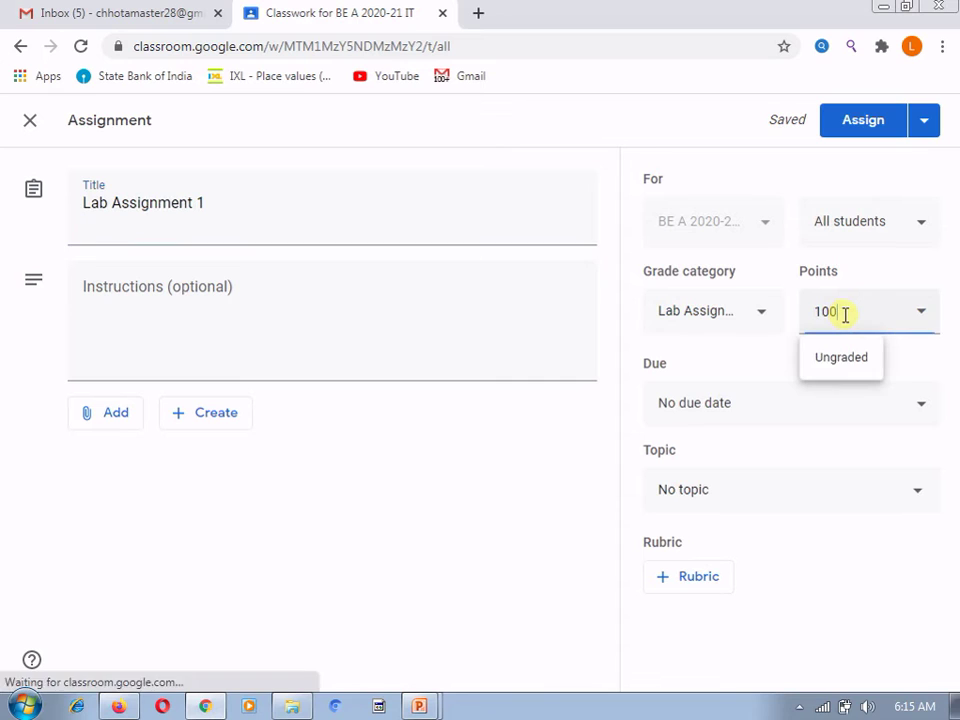
{"action": "key", "text": "BackSpace"}
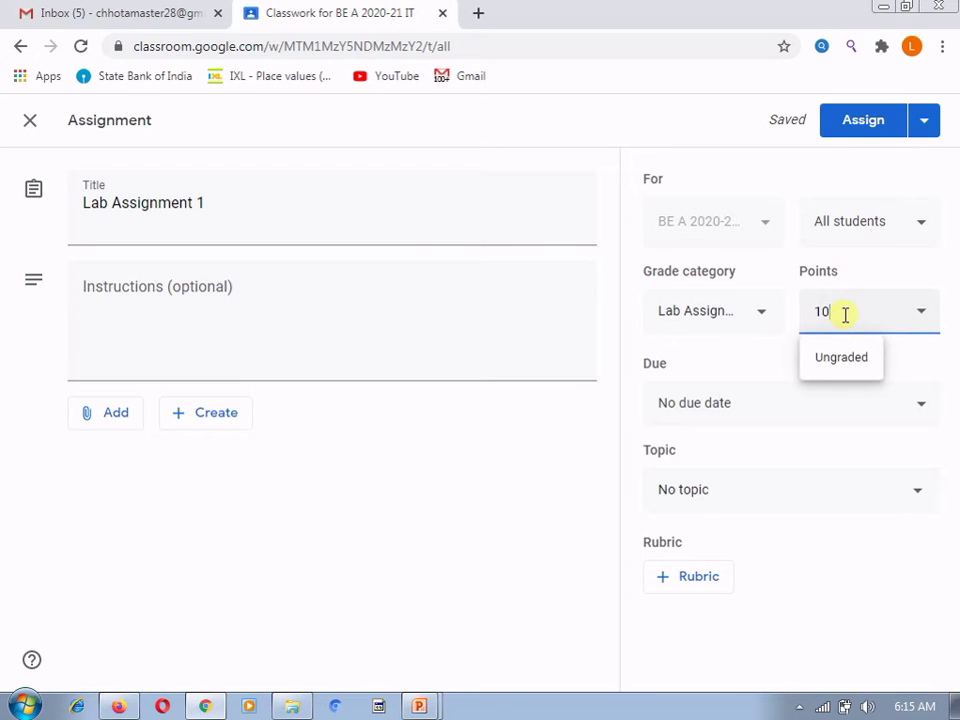
{"action": "left_click", "coordinate": [754, 357]}
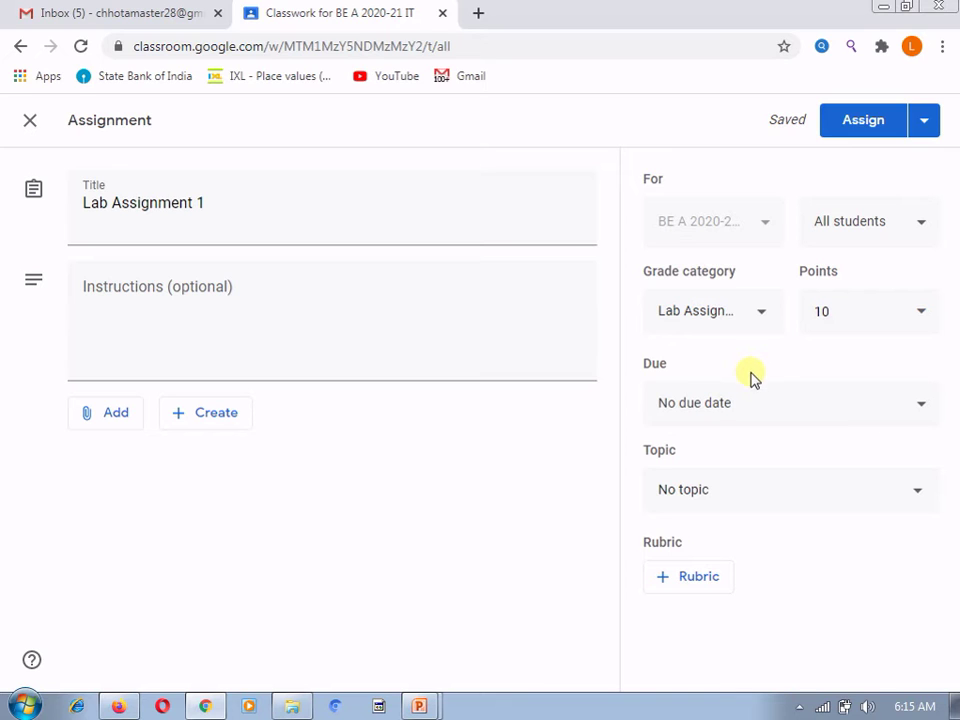
{"action": "left_click", "coordinate": [707, 497]}
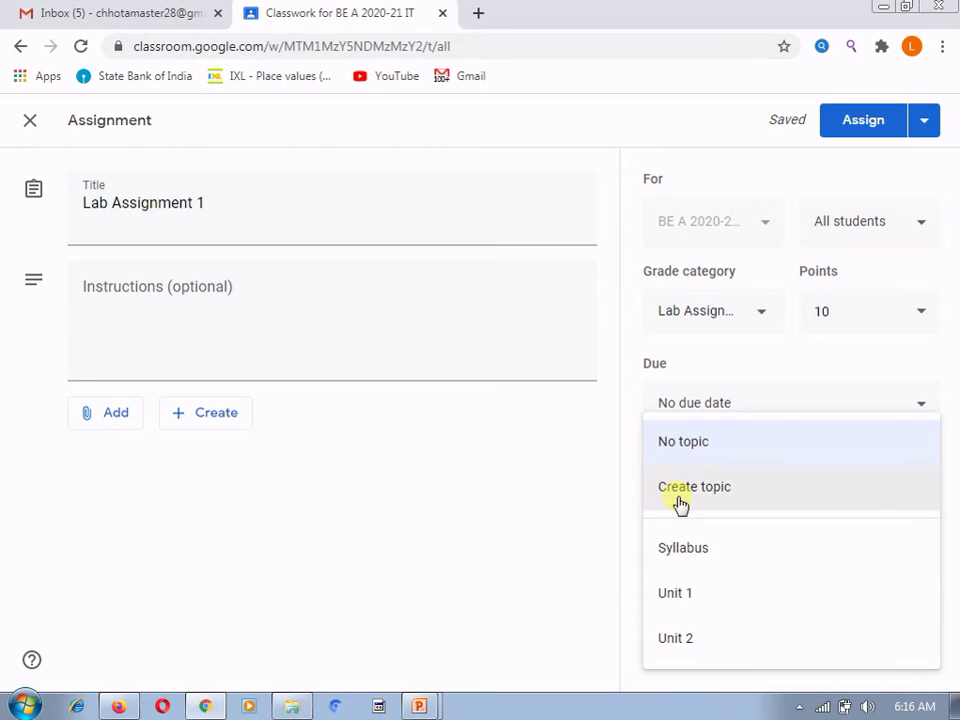
{"action": "left_click", "coordinate": [570, 521]}
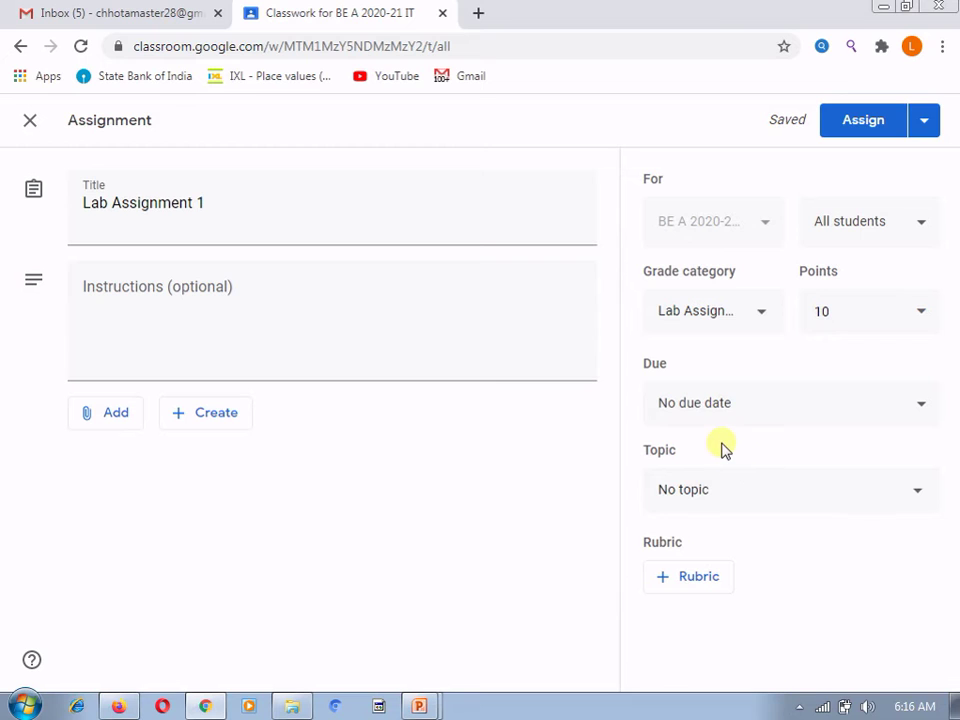
{"action": "left_click", "coordinate": [677, 578]}
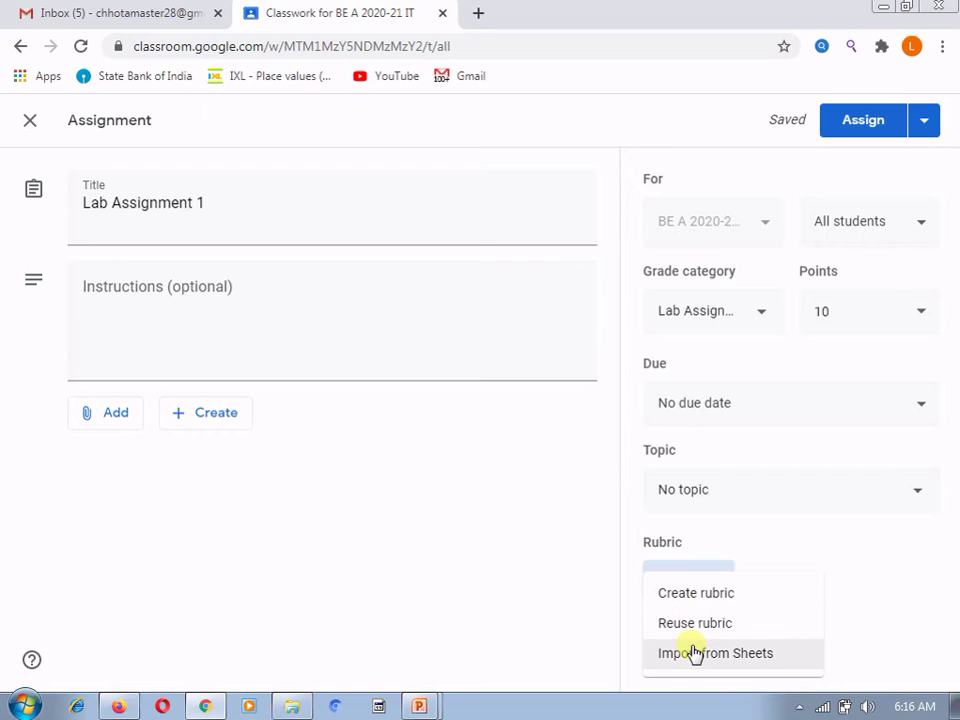
{"action": "left_click", "coordinate": [584, 638]}
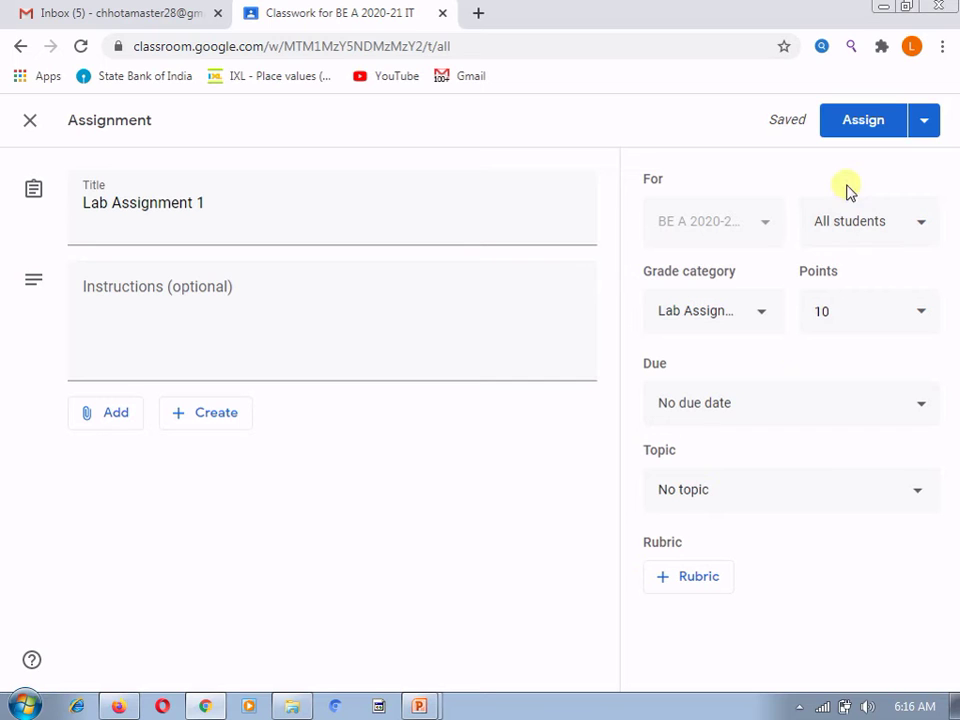
Step: Assign Lab Assignment 1 to all students immediately, without scheduling it or keeping it as a draft
{"action": "left_click", "coordinate": [932, 122]}
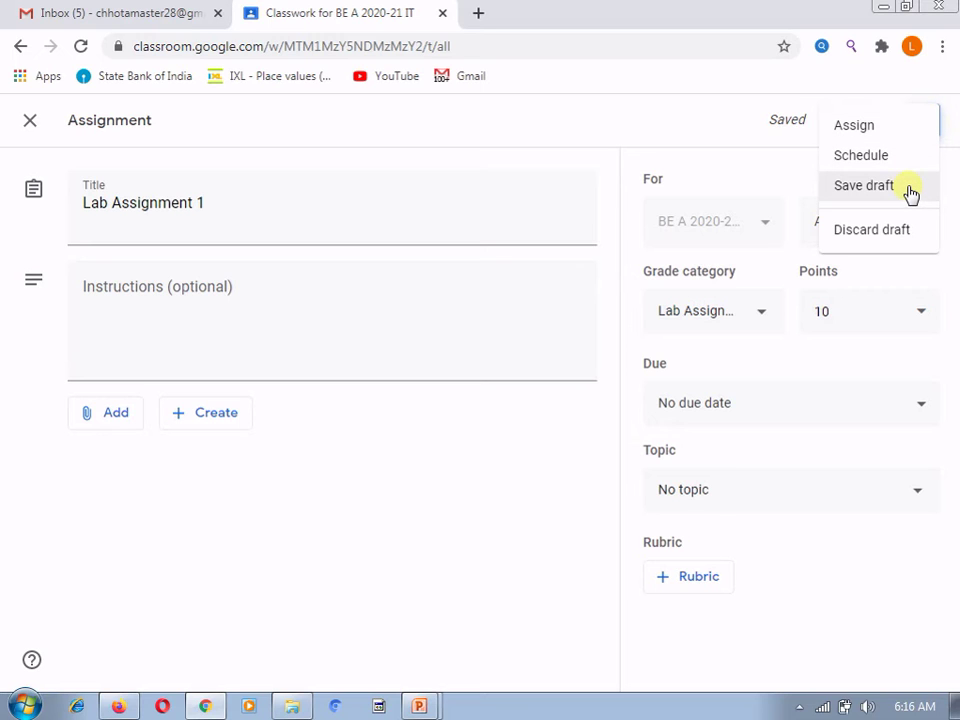
{"action": "left_click", "coordinate": [746, 172]}
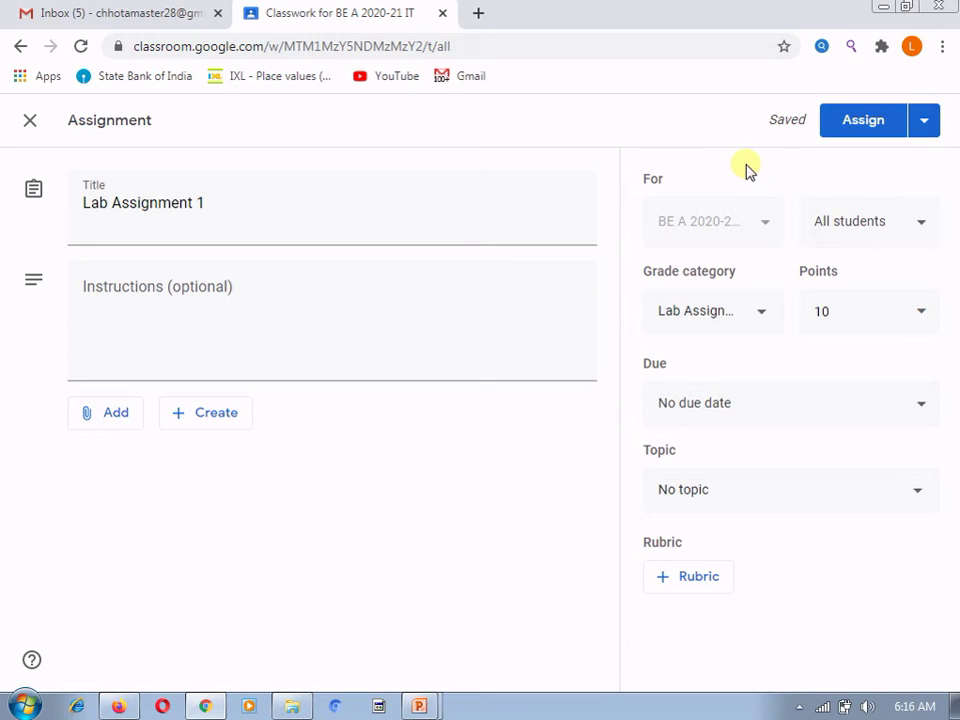
{"action": "left_click", "coordinate": [862, 121]}
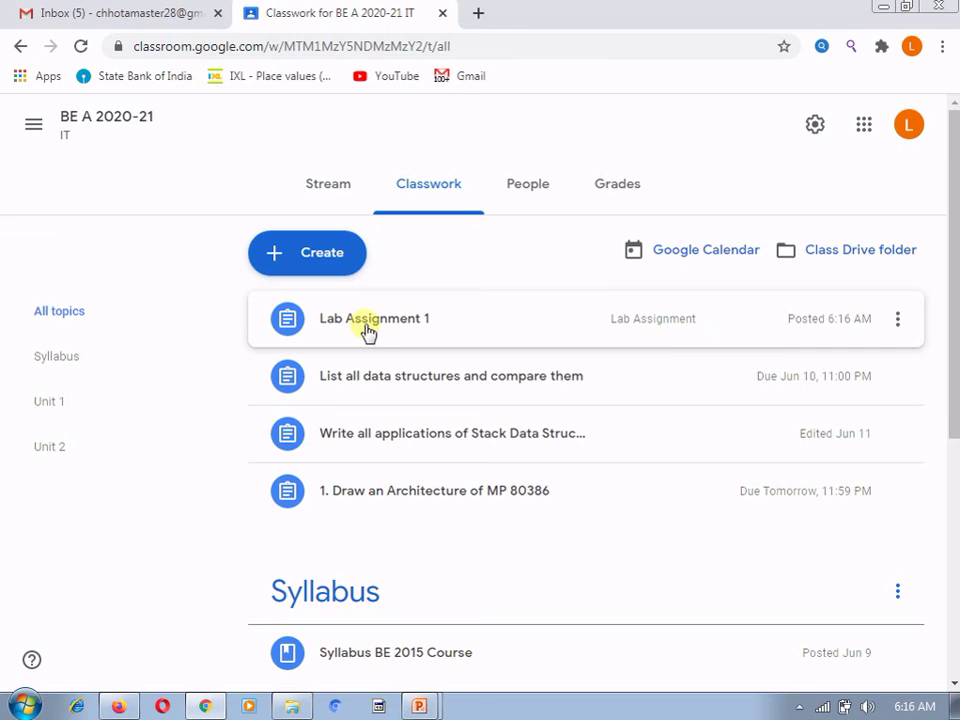
{"action": "left_click", "coordinate": [122, 707]}
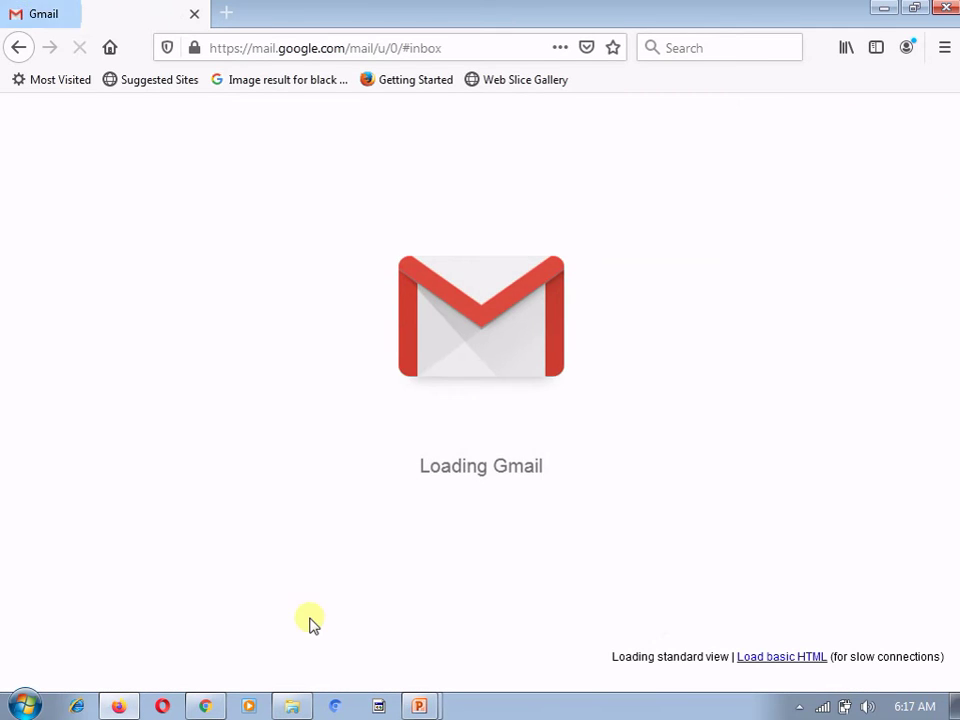
{"action": "left_click", "coordinate": [218, 708]}
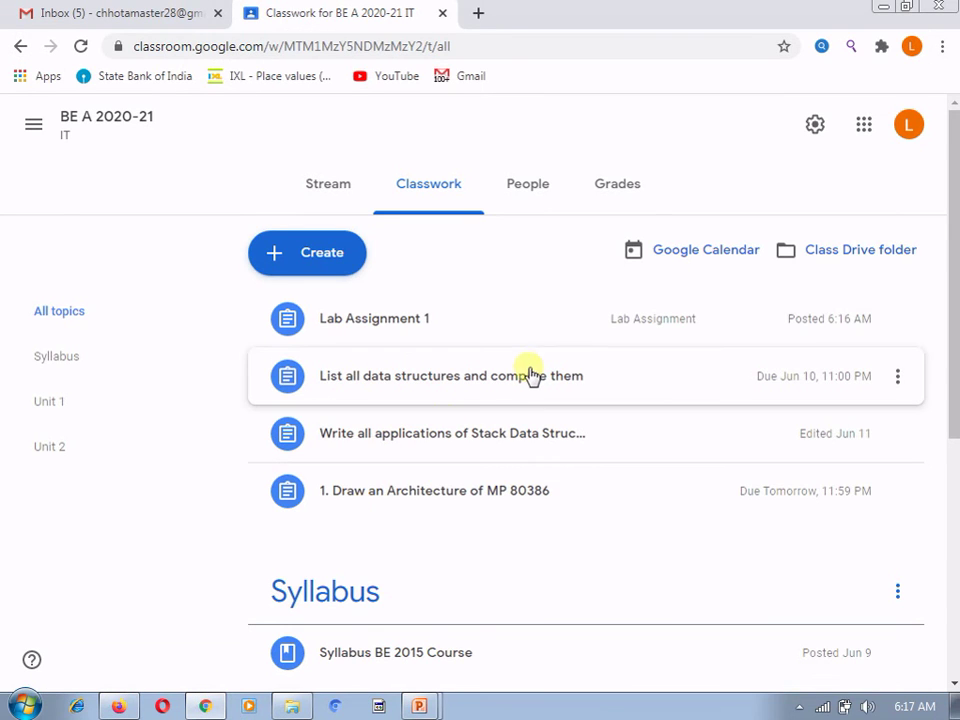
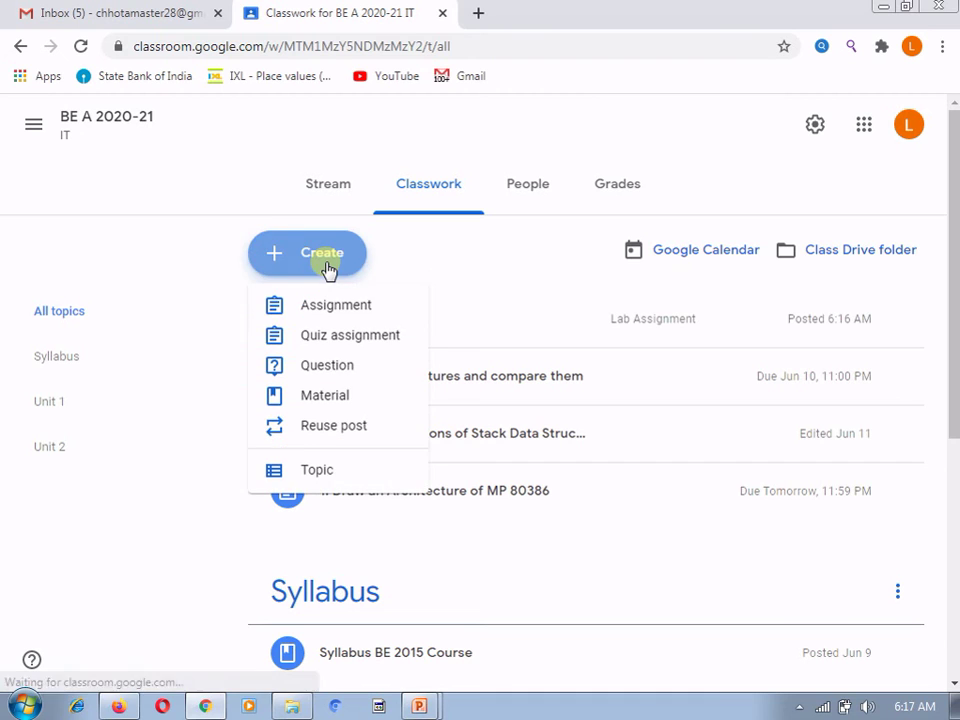
Step: Create another assignment in the class's classwork and title it Test 1
{"action": "left_click", "coordinate": [333, 307]}
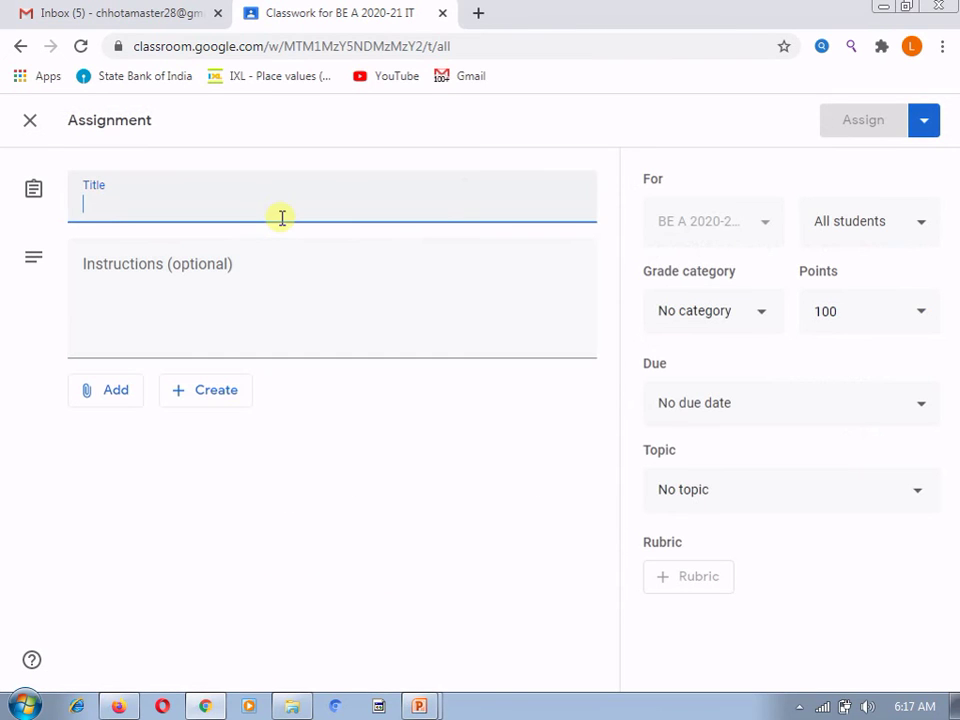
{"action": "type", "text": "TY"}
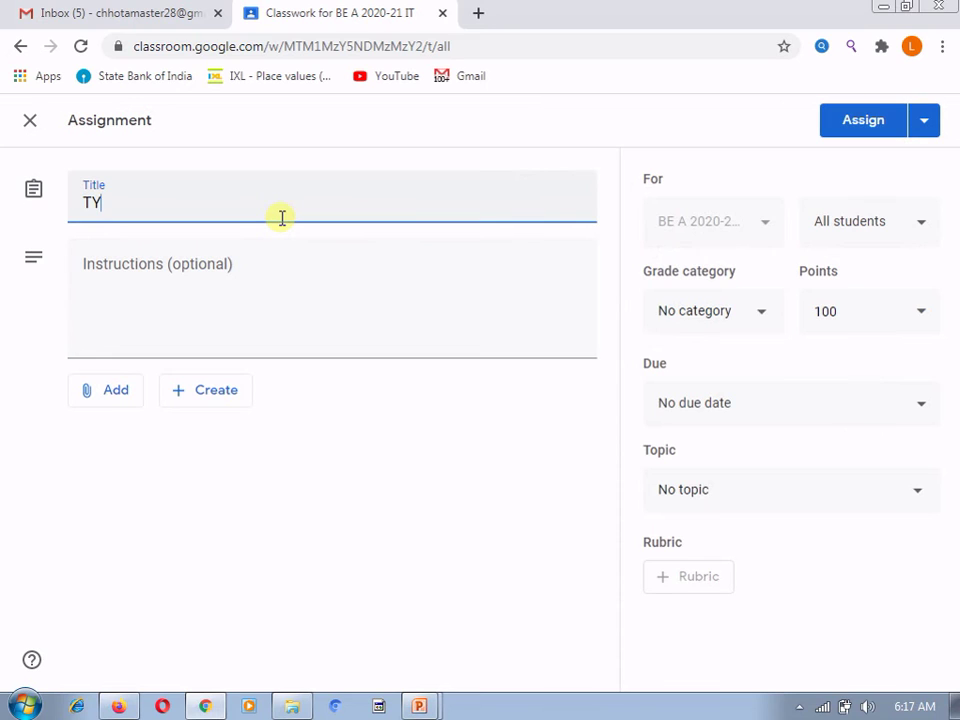
{"action": "key", "text": "BackSpace"}
{"action": "type", "text": "est 1"}
{"action": "left_click", "coordinate": [183, 393]}
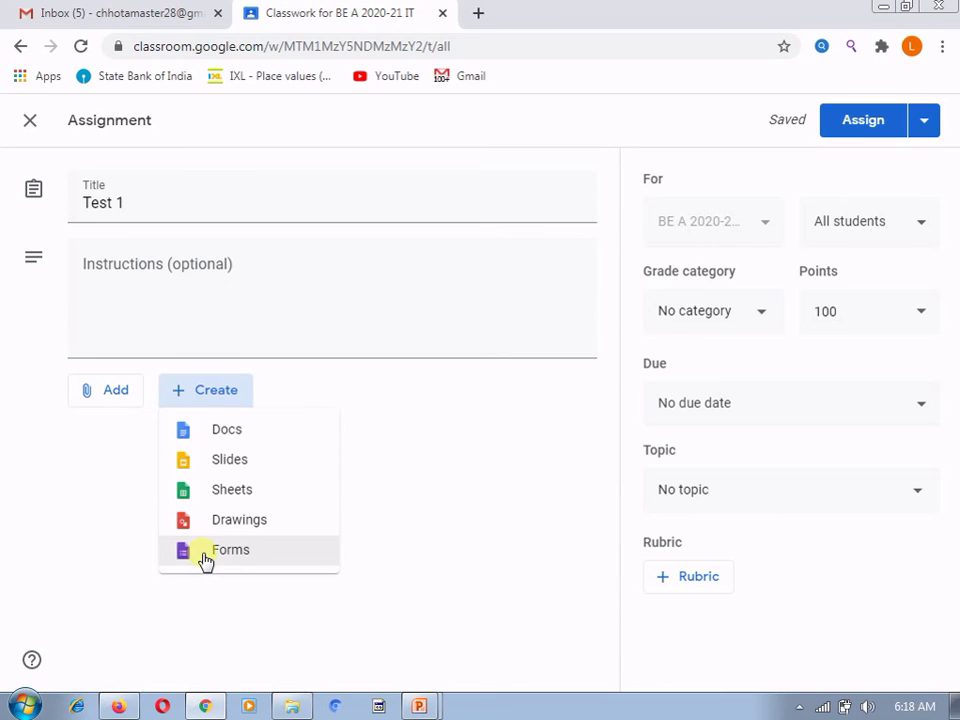
{"action": "left_click", "coordinate": [108, 405]}
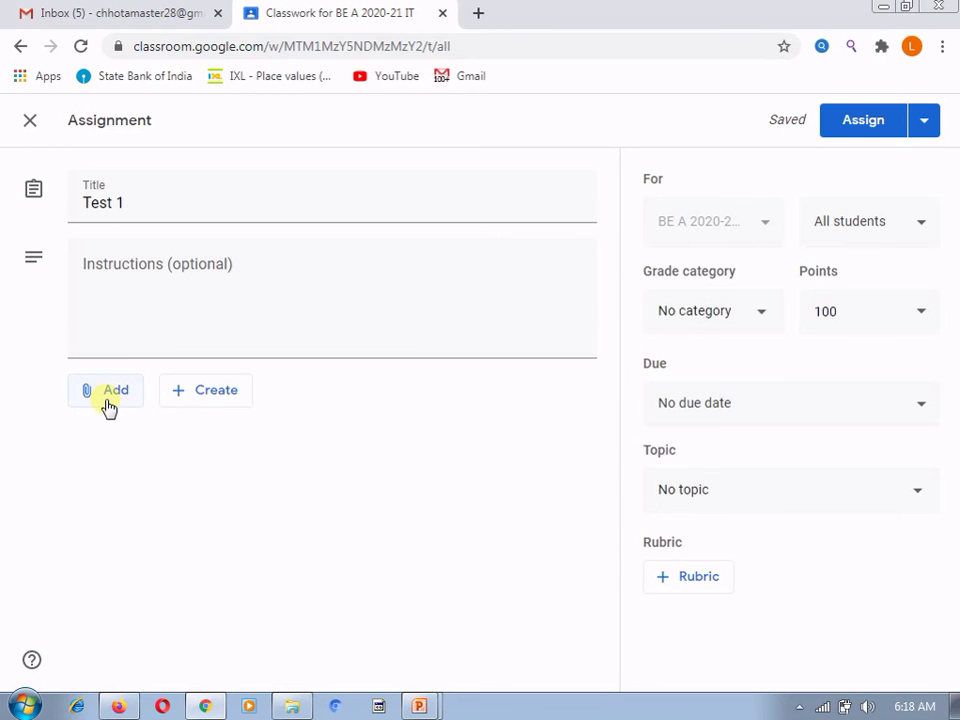
Step: Add the numbers 1 to 5 on separate lines below Test 1 in the assignment's title
{"action": "left_click", "coordinate": [162, 204]}
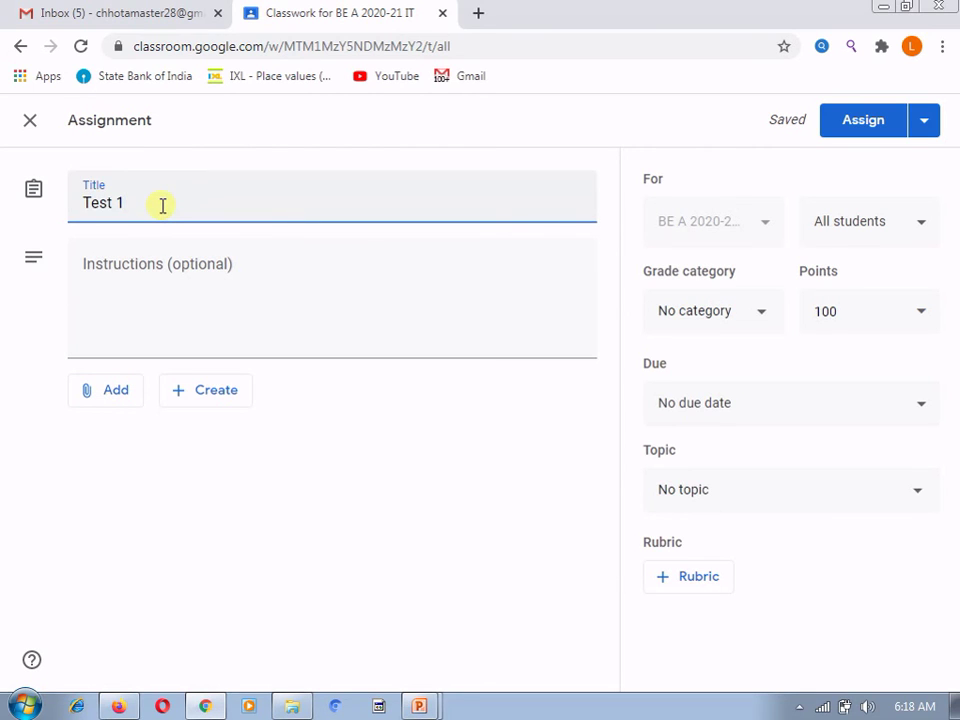
{"action": "key", "text": "Return"}
{"action": "type", "text": "1"}
{"action": "key", "text": "Return"}
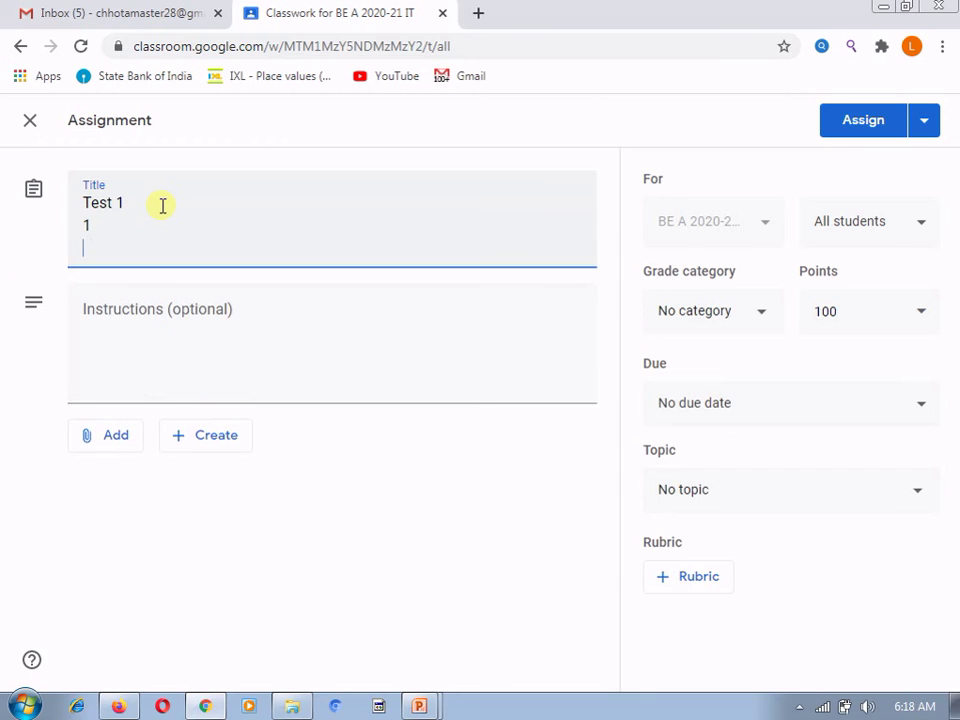
{"action": "type", "text": "2"}
{"action": "key", "text": "Return"}
{"action": "type", "text": "3"}
{"action": "key", "text": "Return"}
{"action": "type", "text": "4"}
{"action": "key", "text": "Return"}
{"action": "type", "text": "5"}
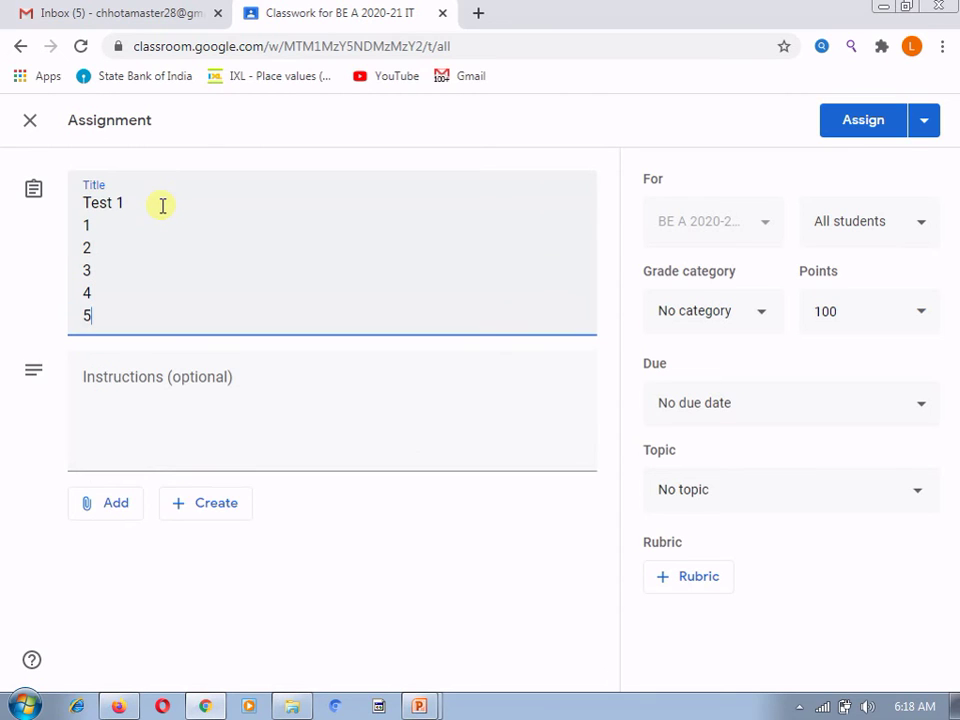
{"action": "key", "text": "Return"}
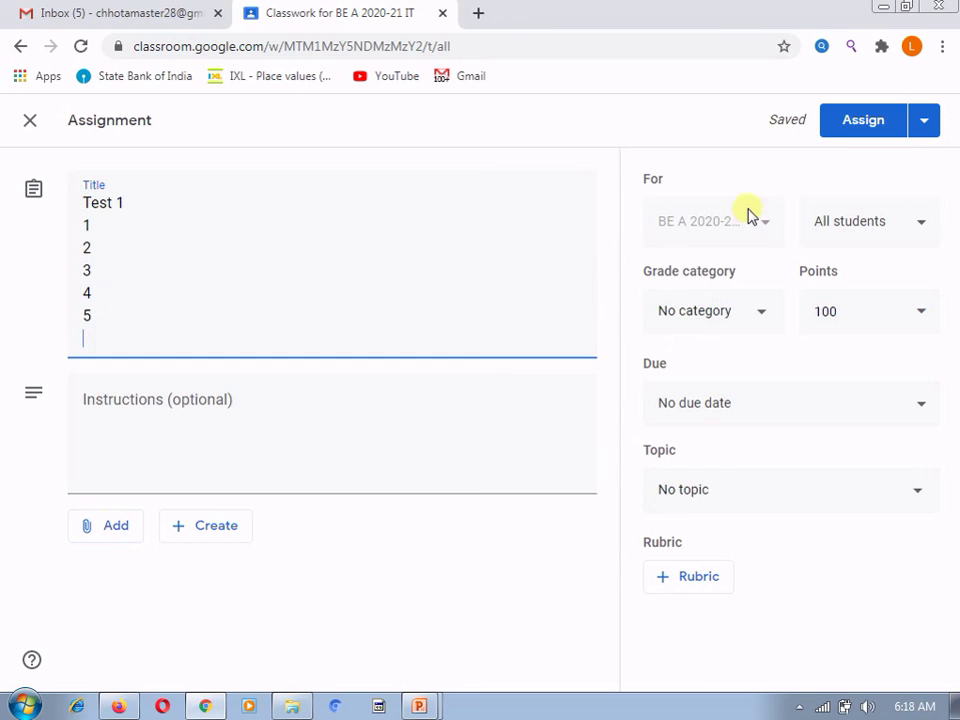
Step: Set the test's grade category to Internal Assessment and its points to 30
{"action": "left_click", "coordinate": [924, 316]}
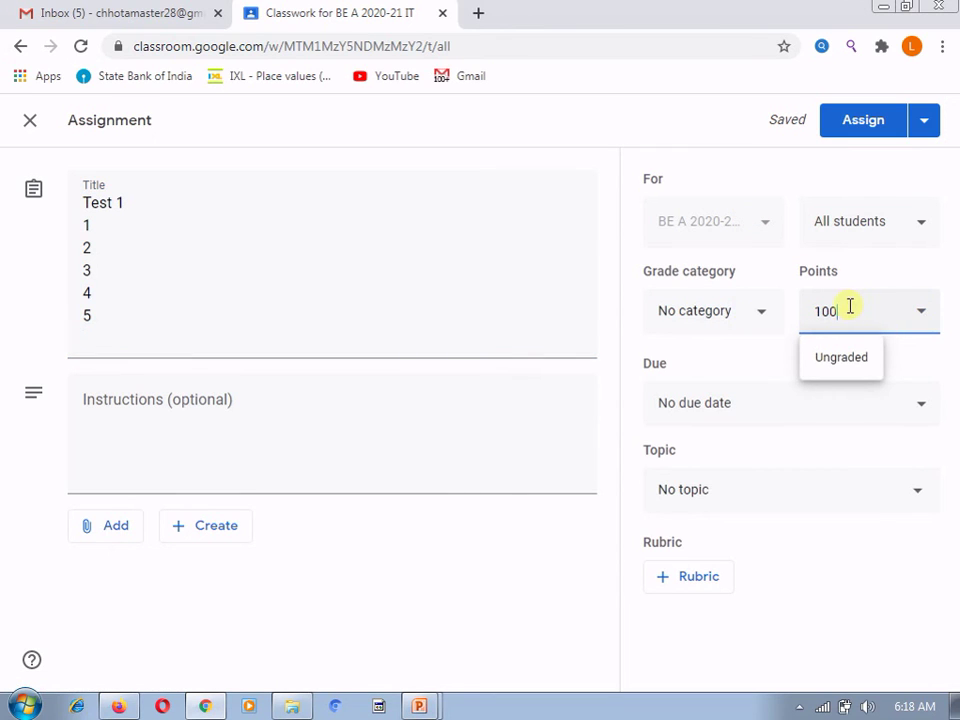
{"action": "left_click", "coordinate": [759, 318]}
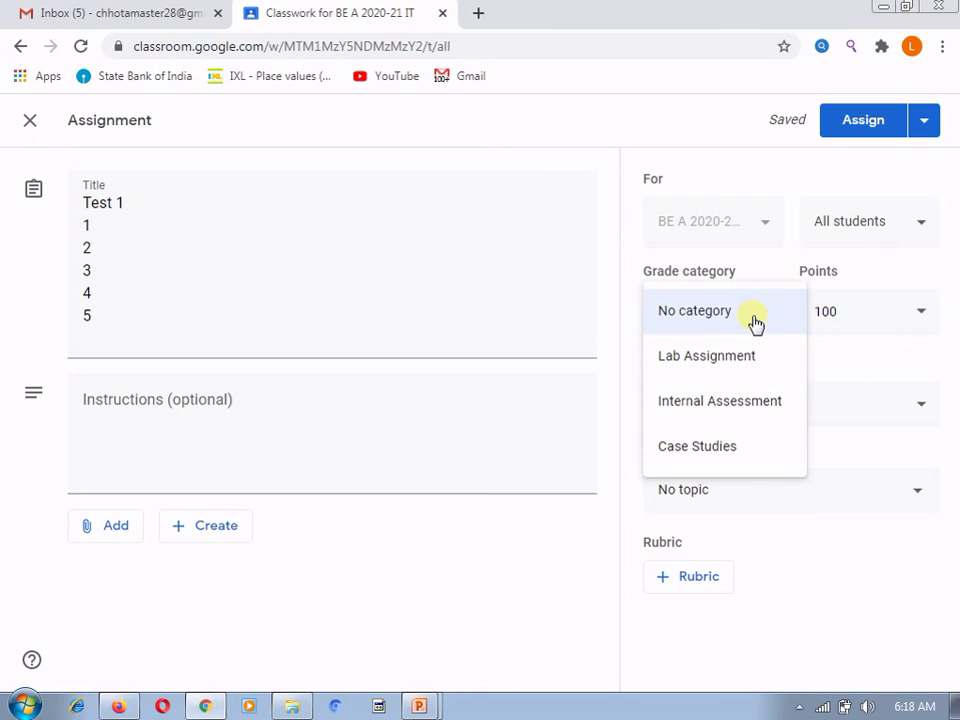
{"action": "left_click", "coordinate": [718, 404]}
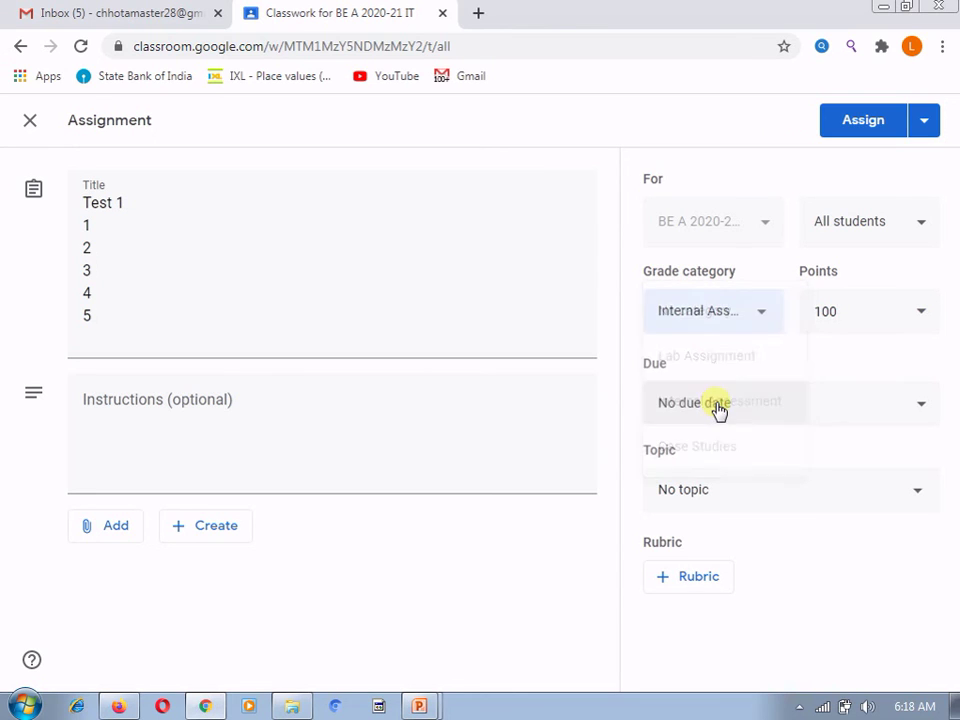
{"action": "left_click", "coordinate": [850, 315]}
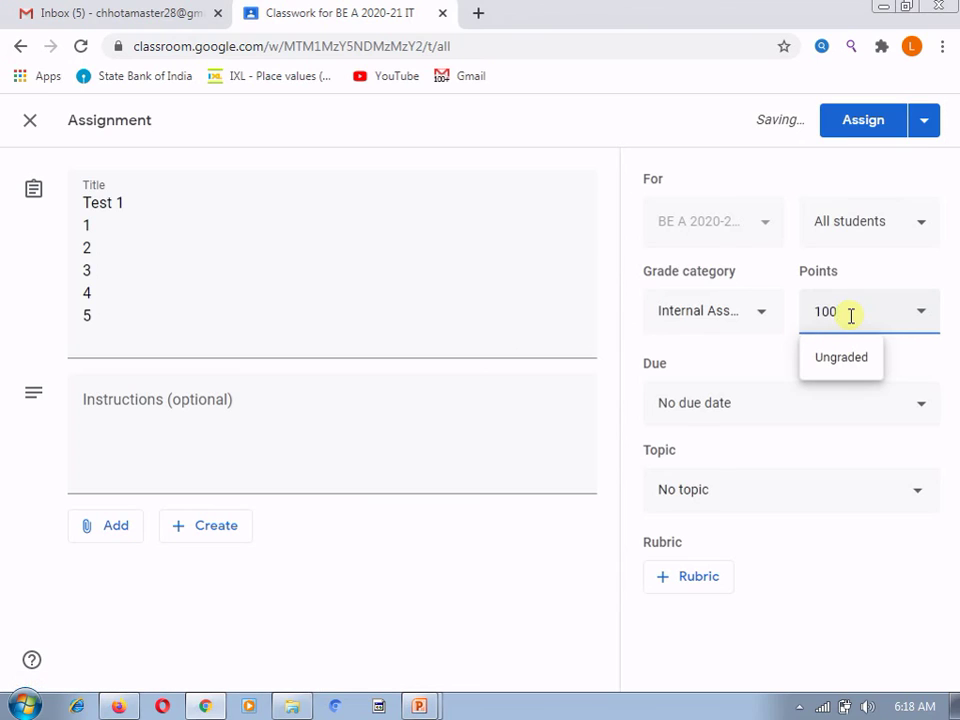
{"action": "key", "text": "BackSpace"}
{"action": "key", "text": "BackSpace"}
{"action": "type", "text": "0"}
{"action": "key", "text": "BackSpace"}
{"action": "key", "text": "BackSpace"}
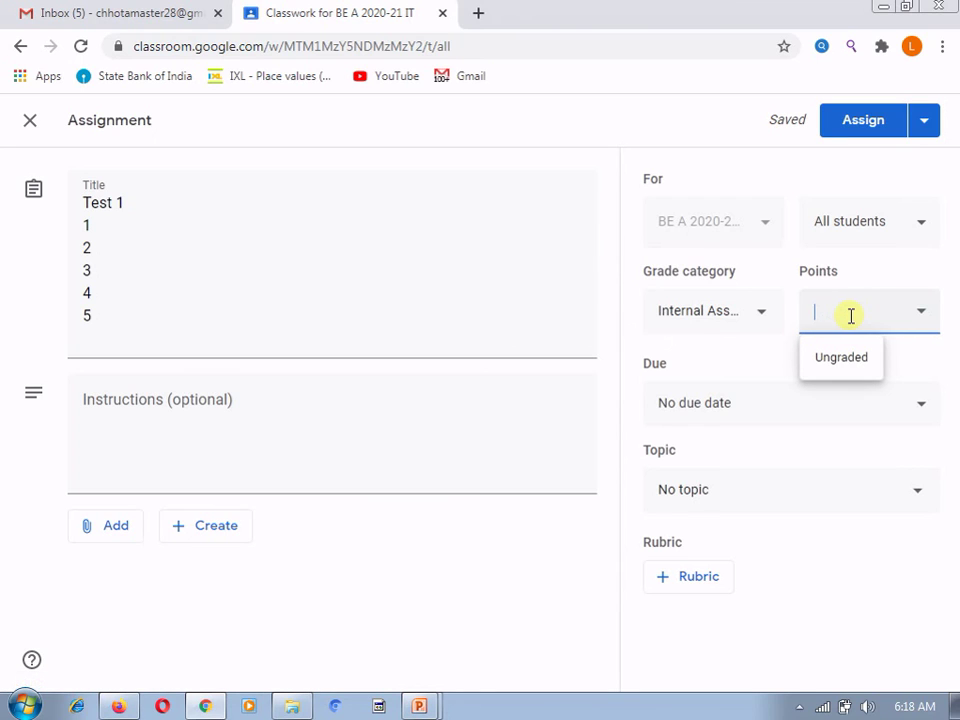
{"action": "type", "text": "30"}
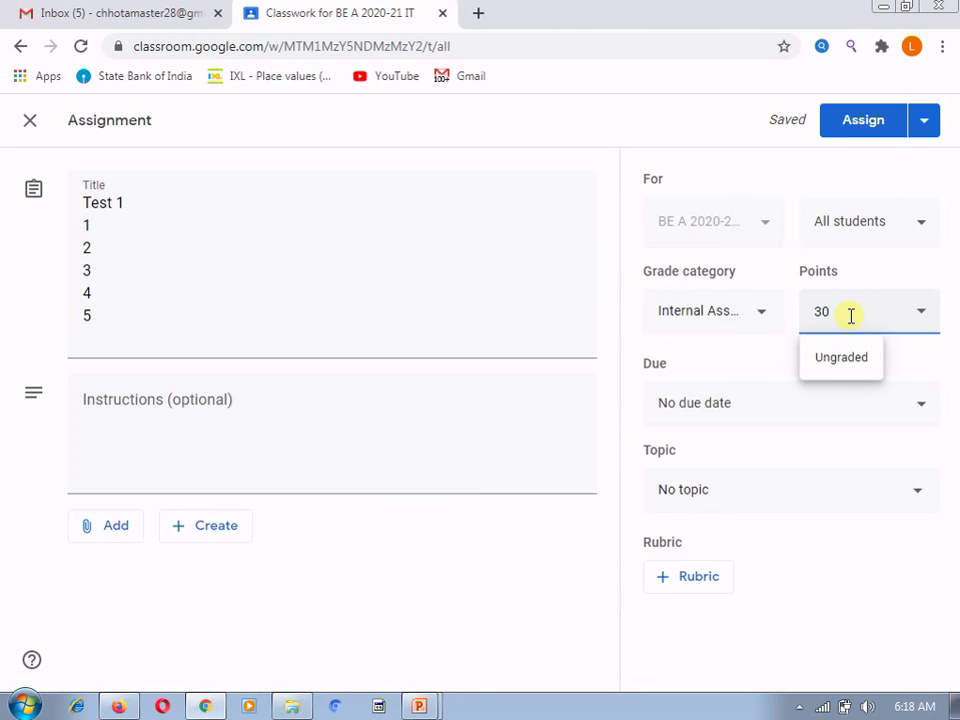
{"action": "left_click", "coordinate": [750, 366]}
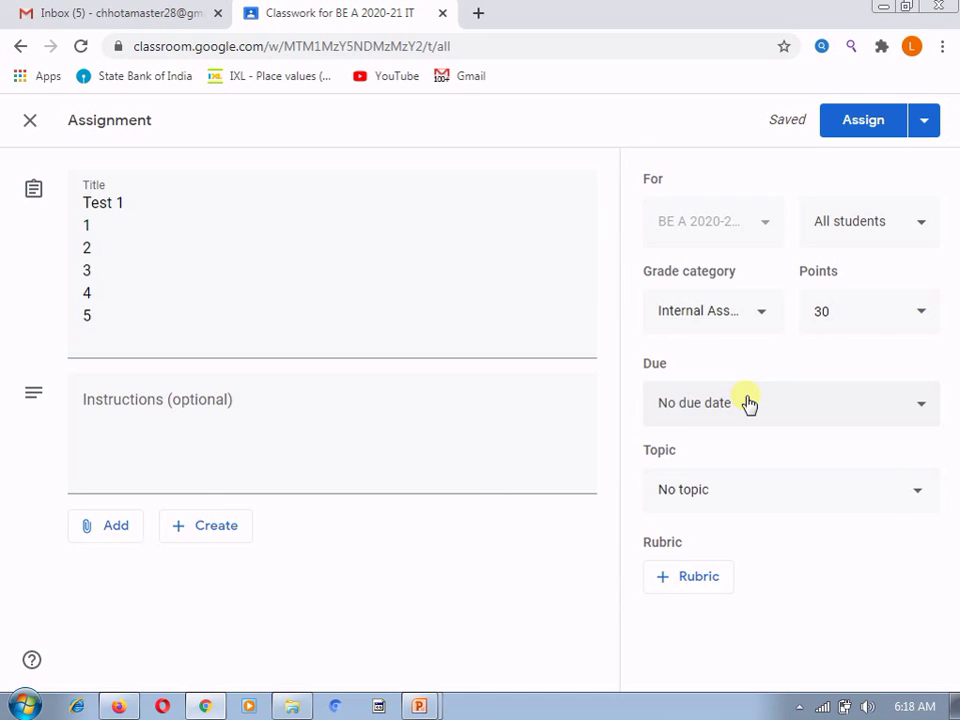
Step: Set the test's due date to Mon, Jun 15 and assign it to all students
{"action": "left_click", "coordinate": [749, 403]}
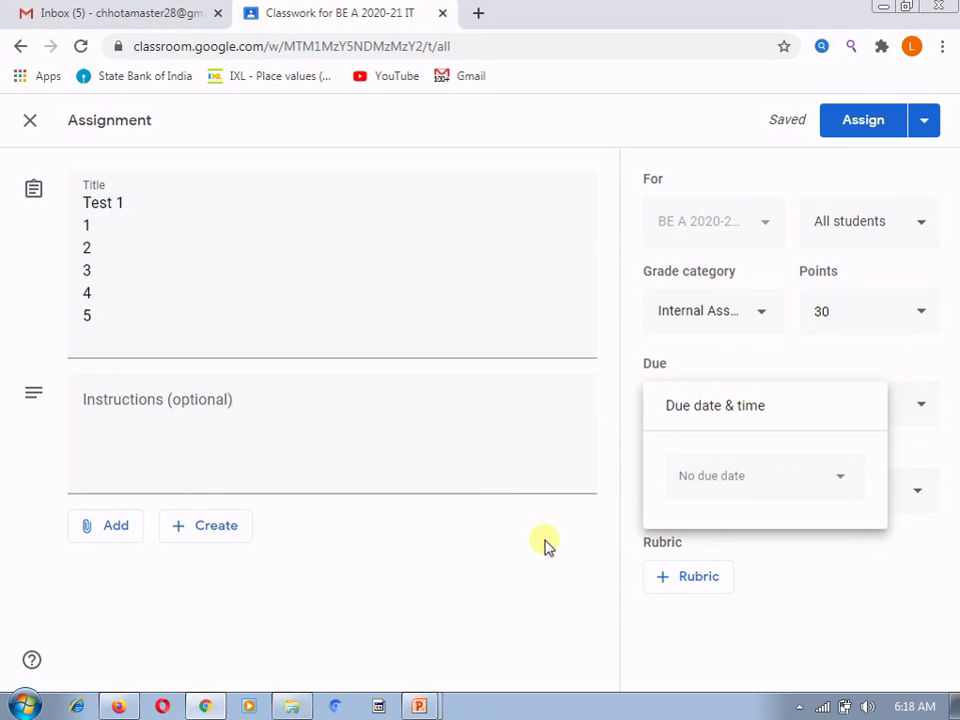
{"action": "left_click", "coordinate": [545, 545]}
{"action": "left_click", "coordinate": [776, 424]}
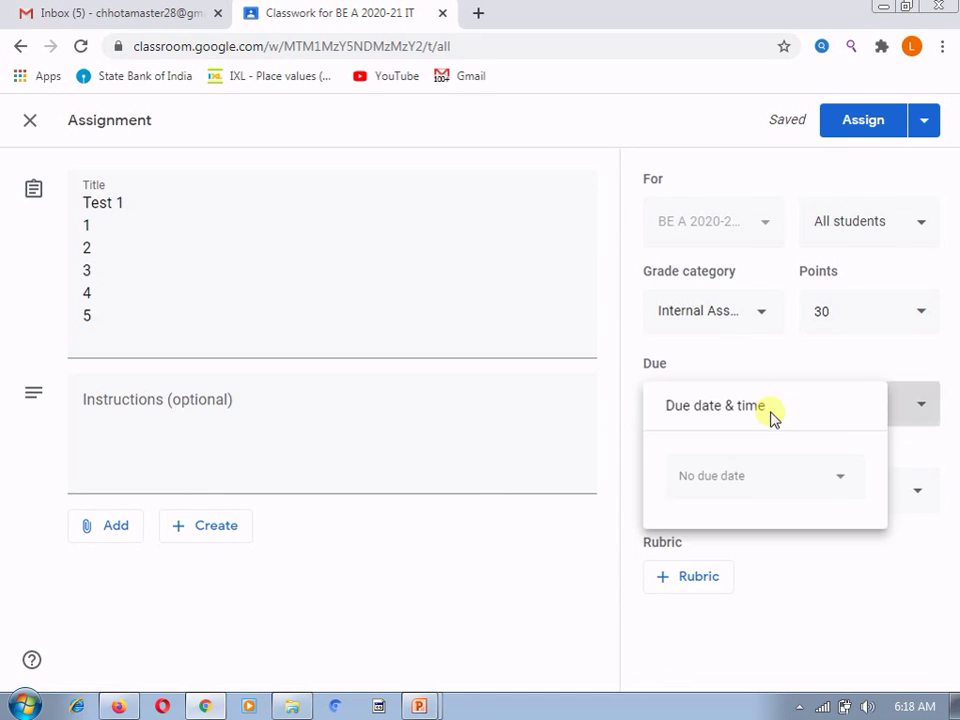
{"action": "left_click", "coordinate": [747, 482]}
{"action": "left_click", "coordinate": [495, 634]}
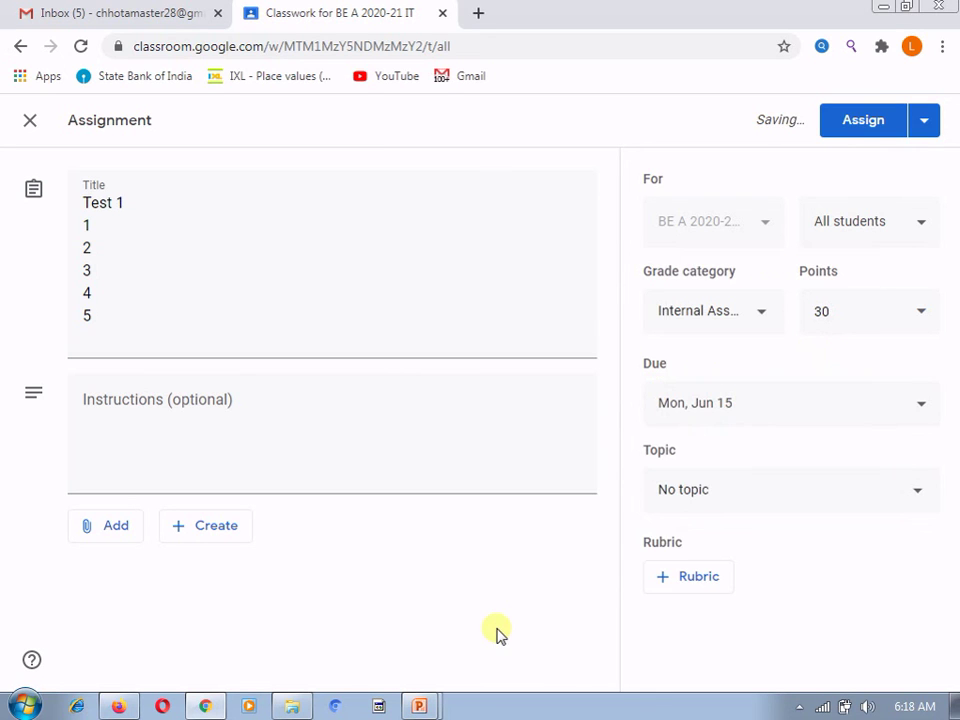
{"action": "left_click", "coordinate": [861, 135]}
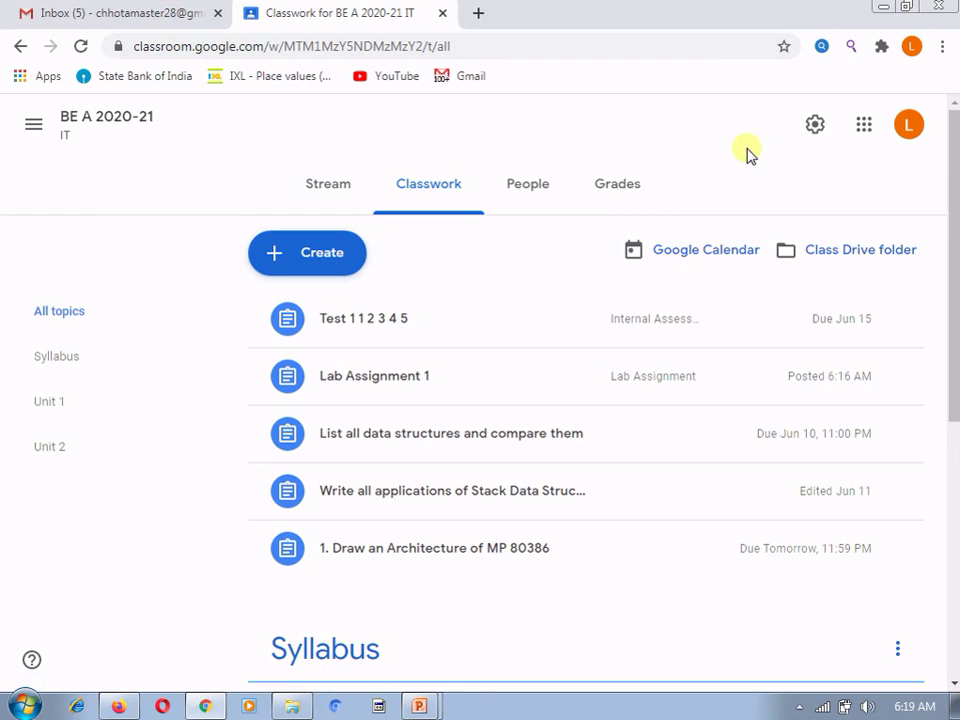
Step: Delete the Case Studies grade category from the class's grading settings
{"action": "left_click", "coordinate": [813, 127]}
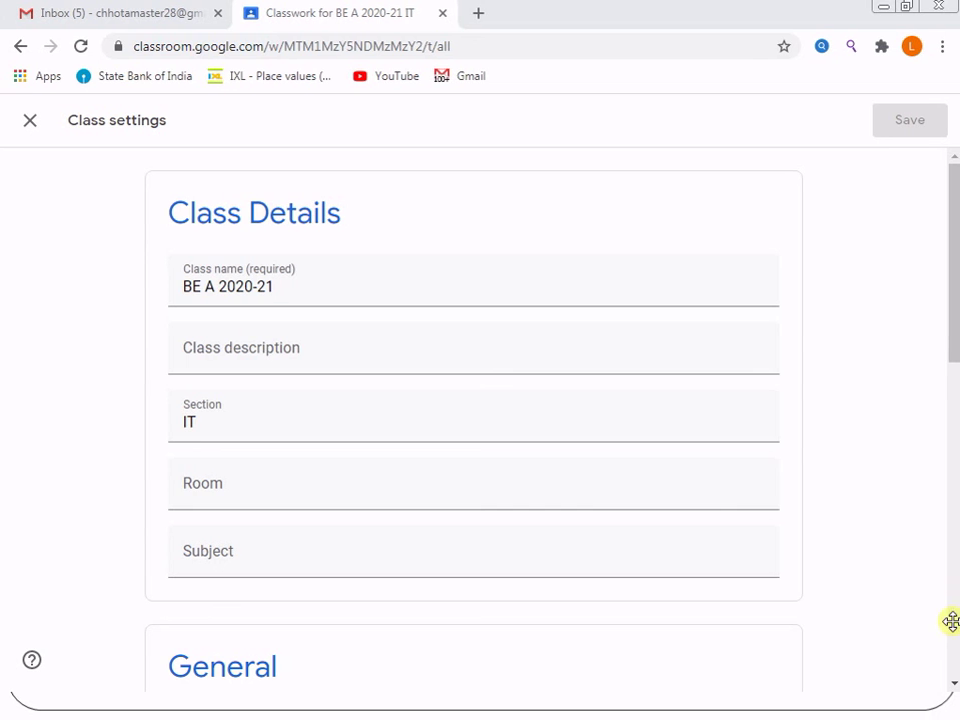
{"action": "left_click_drag", "start_coordinate": [956, 362], "coordinate": [917, 660]}
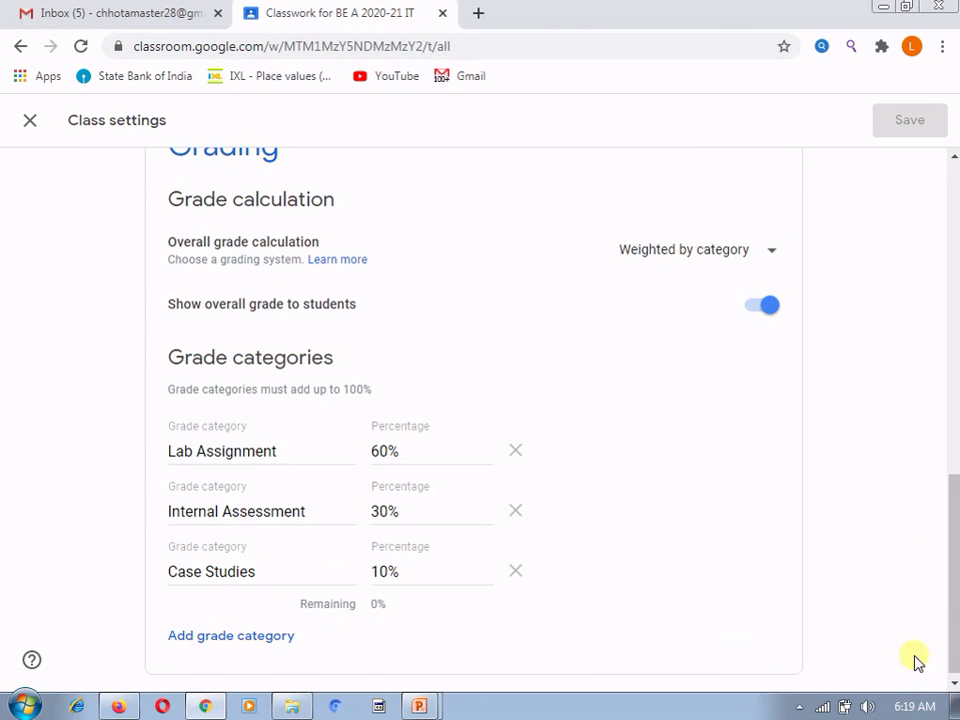
{"action": "left_click", "coordinate": [515, 571]}
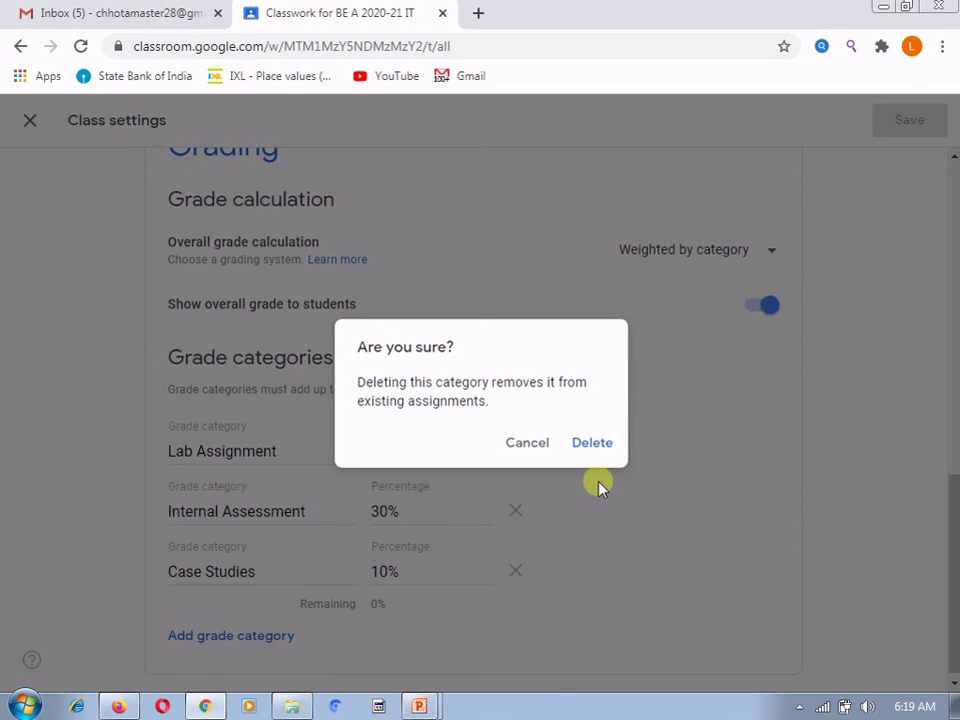
{"action": "left_click", "coordinate": [593, 444]}
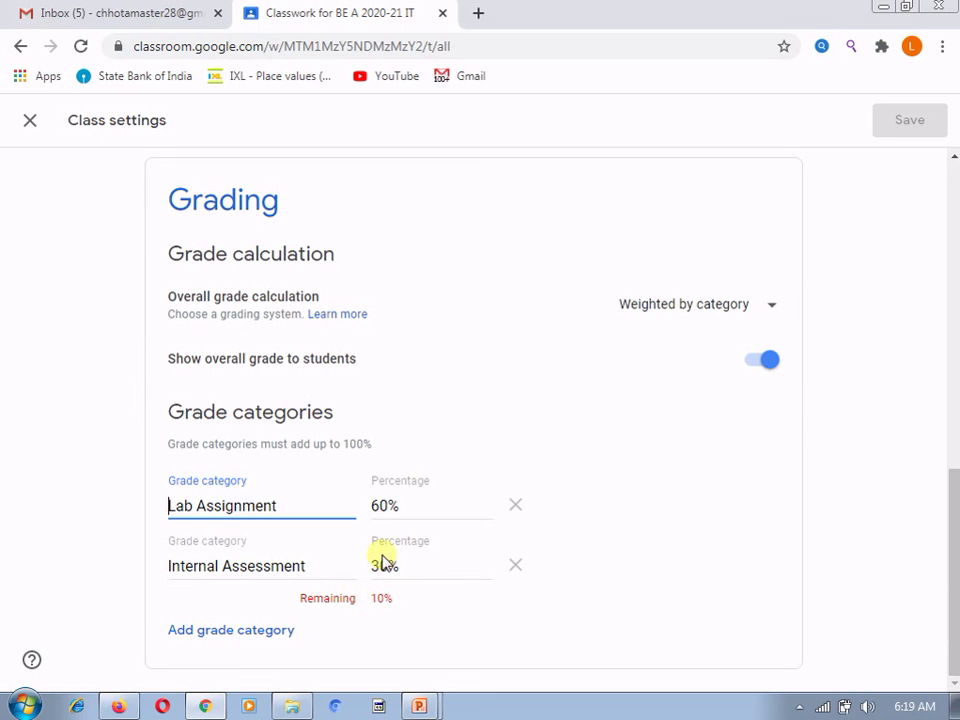
Step: Set the Internal Assessment category's percentage to 40% and save the class settings
{"action": "left_click", "coordinate": [384, 568]}
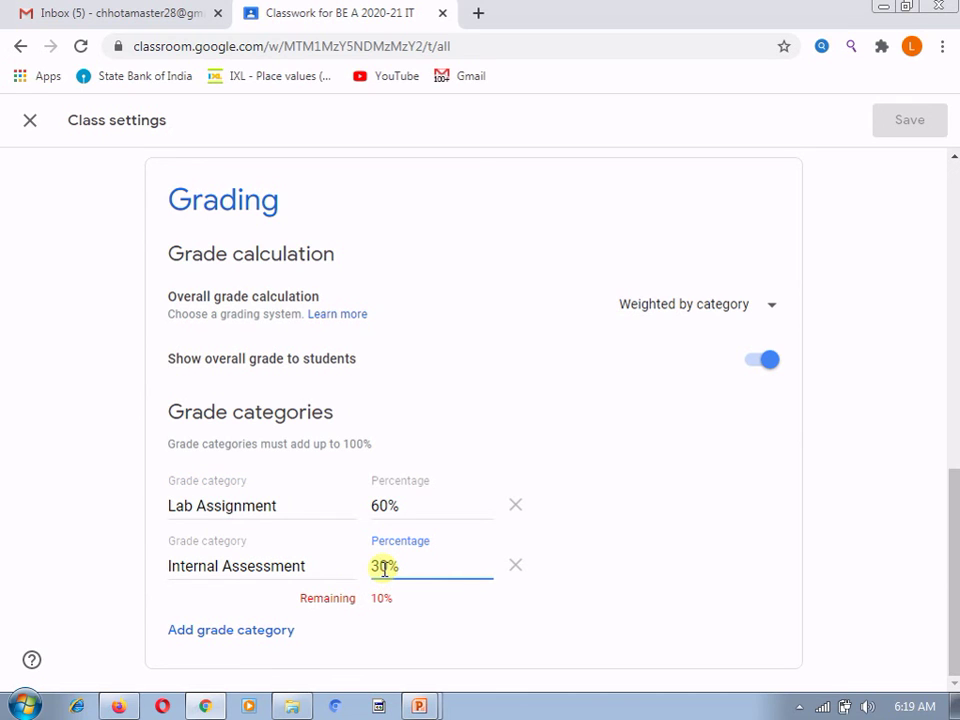
{"action": "key", "text": "BackSpace"}
{"action": "type", "text": "4"}
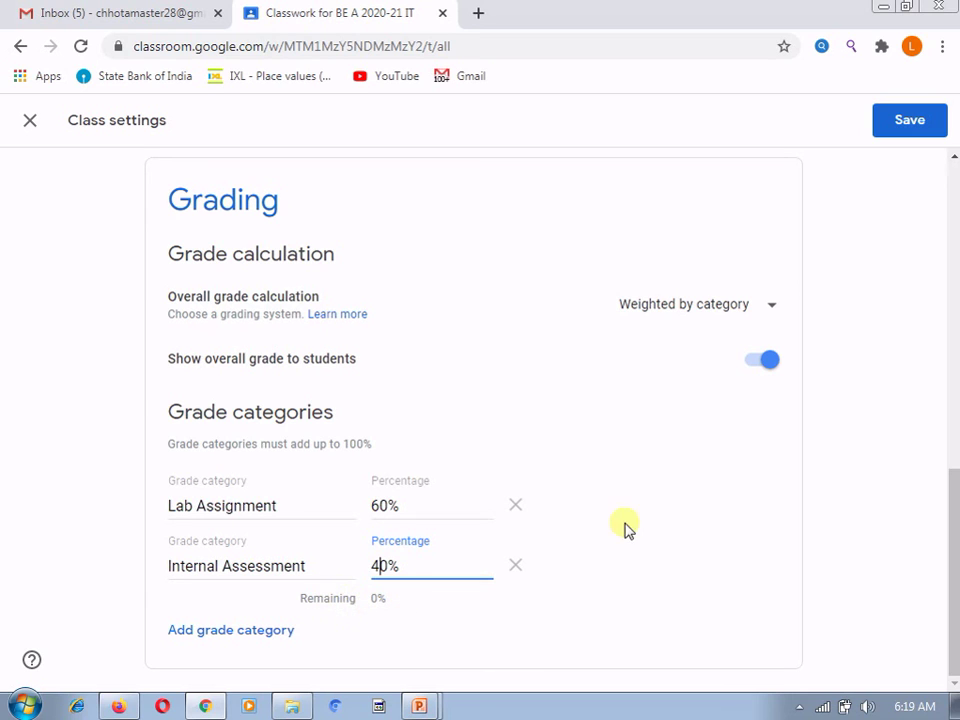
{"action": "left_click", "coordinate": [912, 125]}
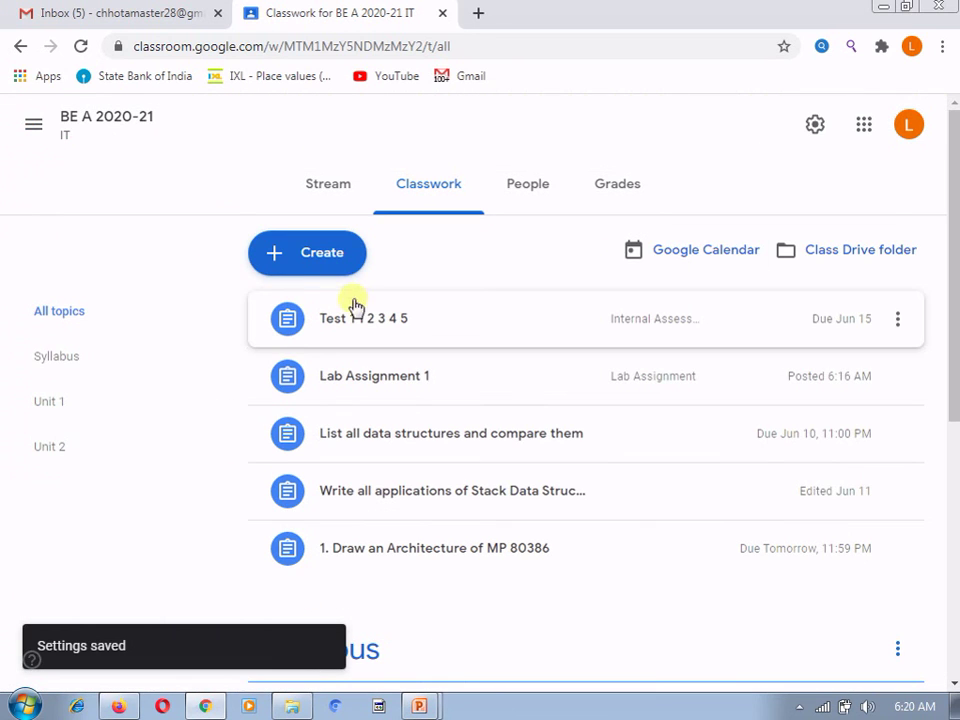
Step: Check the grade categories offered for a new assignment, and close the blank assignment without creating it
{"action": "left_click", "coordinate": [326, 264]}
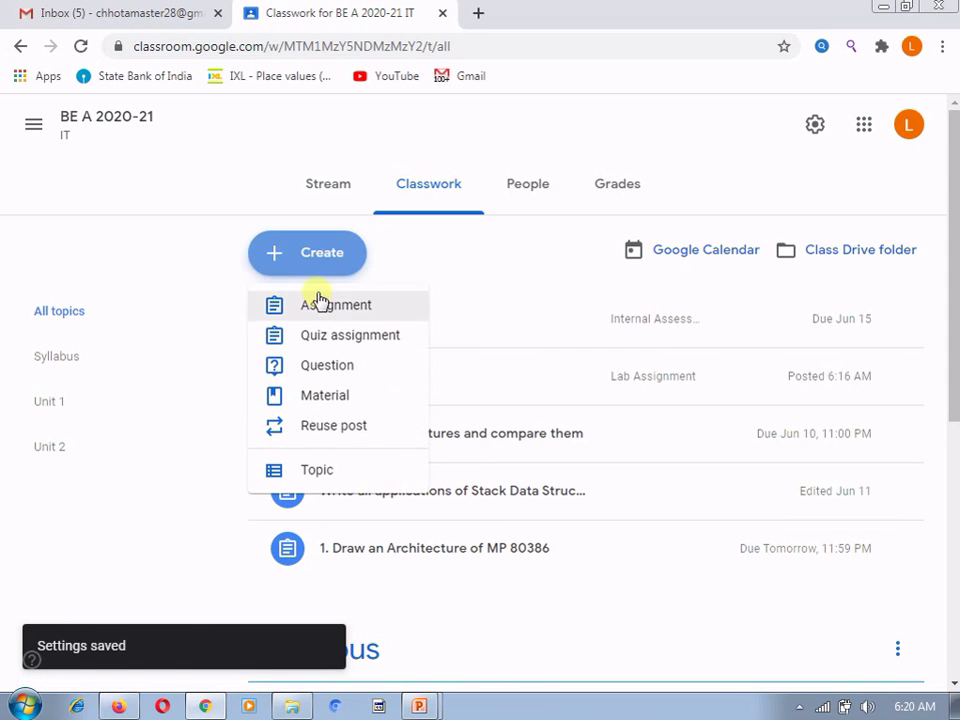
{"action": "left_click", "coordinate": [320, 304]}
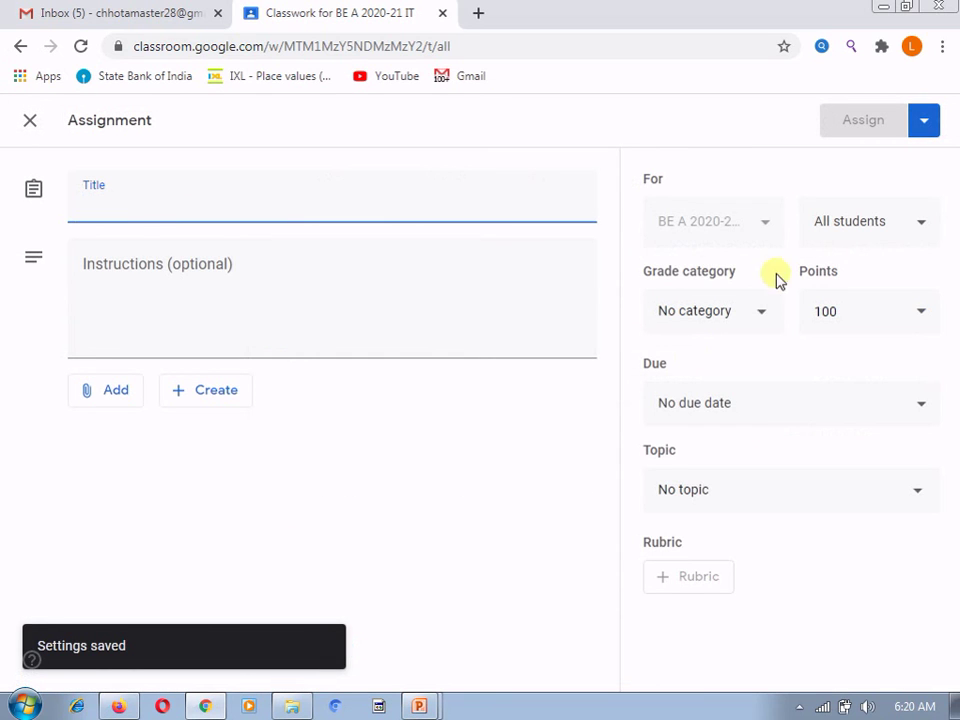
{"action": "left_click", "coordinate": [755, 322]}
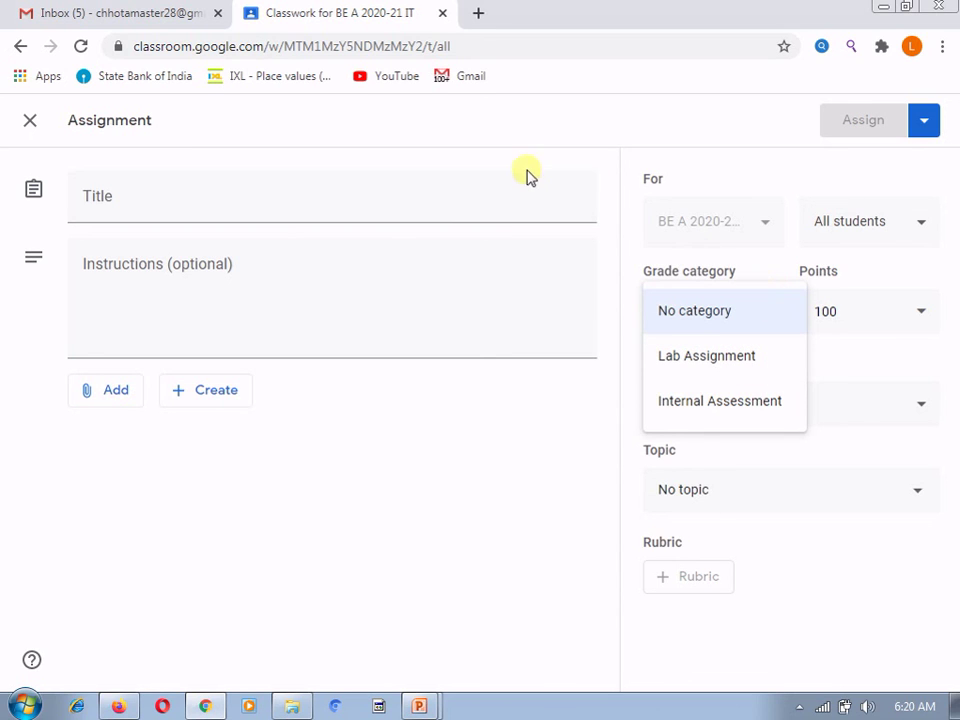
{"action": "left_click", "coordinate": [30, 121]}
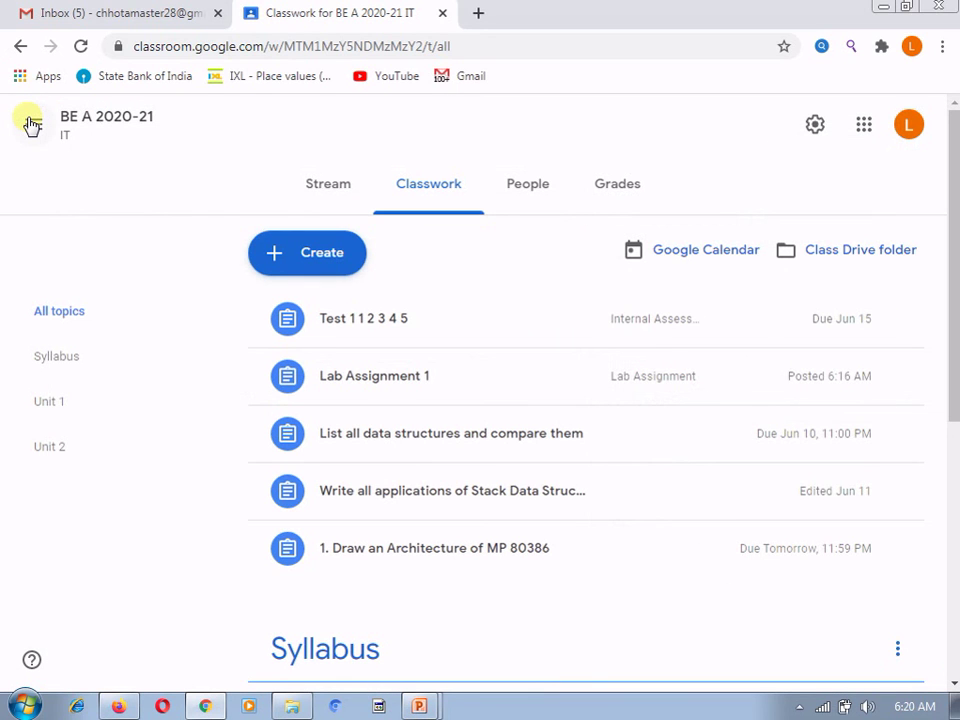
Step: Switch to the PowerPoint slide show and advance past the title slide through the closing Thank You slide
{"action": "key", "text": "alt+Tab"}
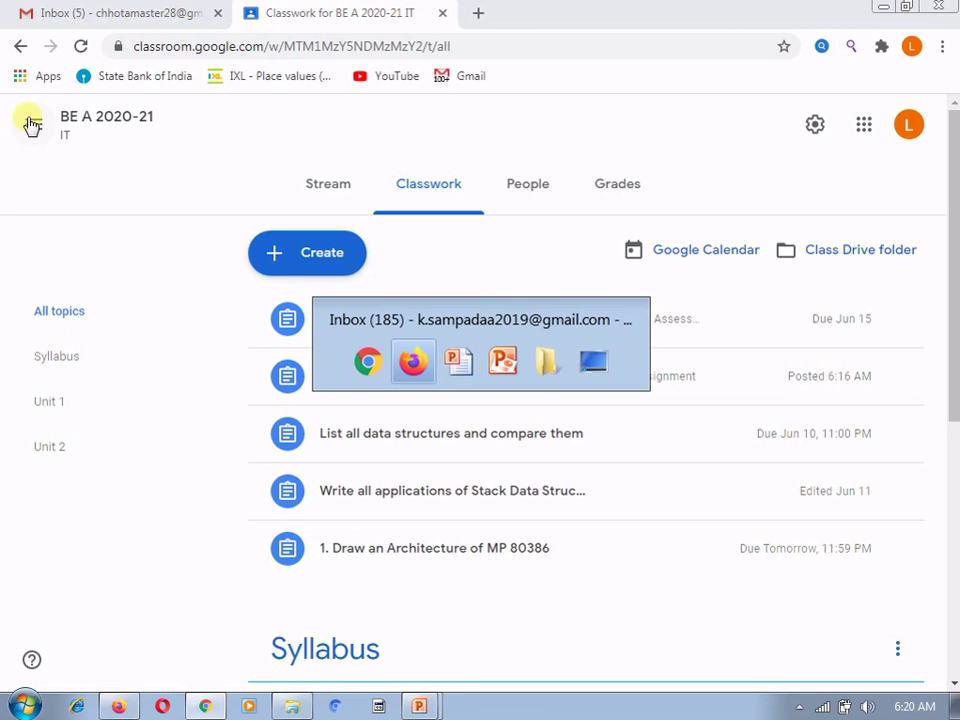
{"action": "key", "text": "alt+Tab"}
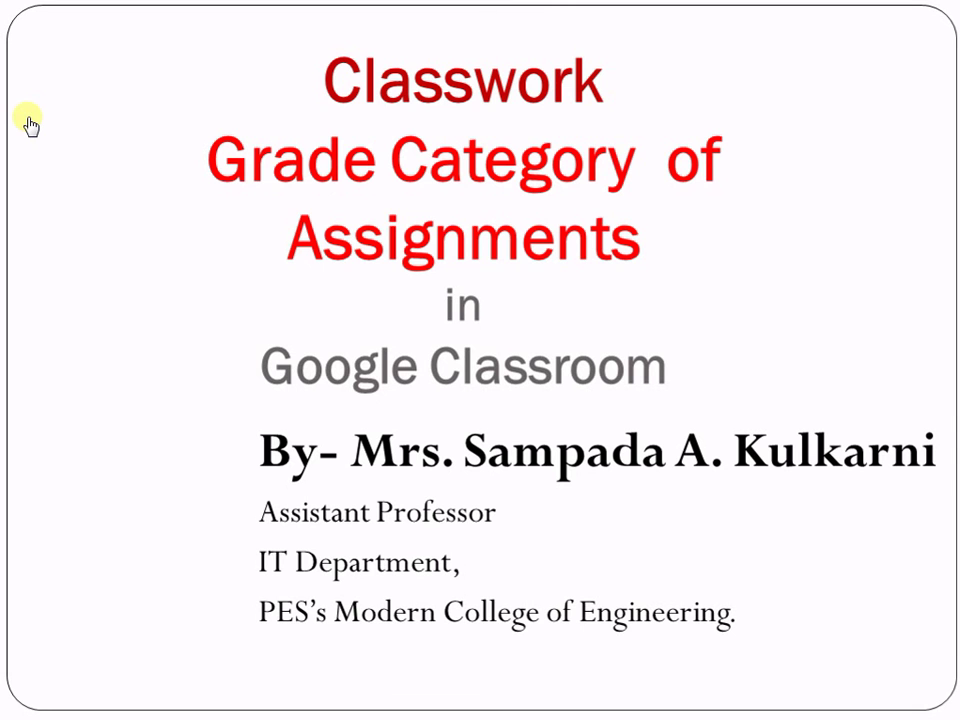
{"action": "key", "text": "Right"}
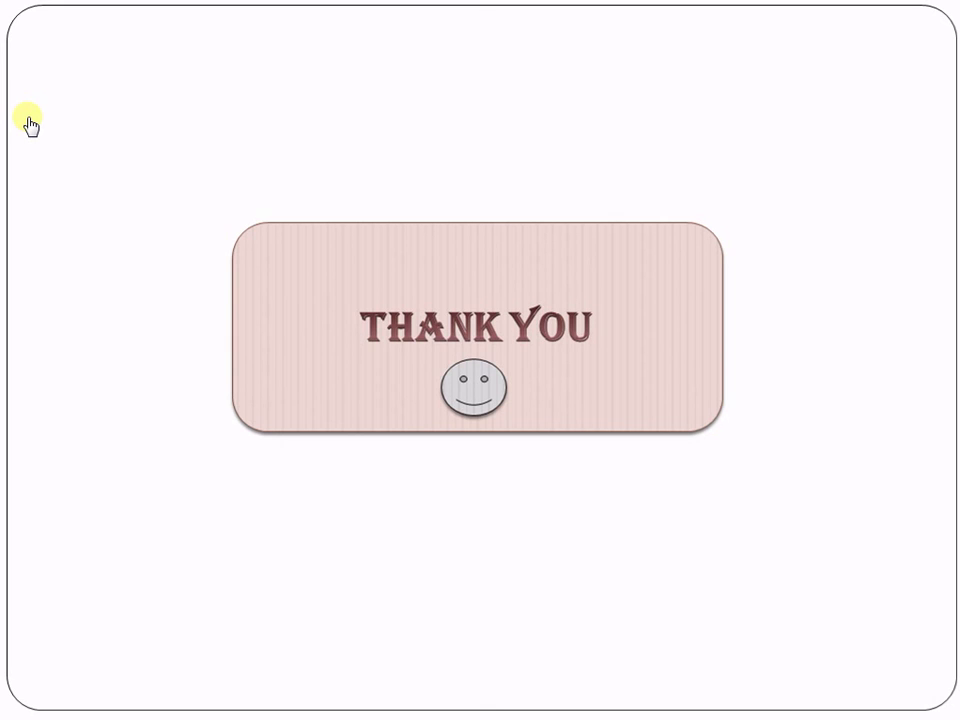
{"action": "key", "text": "Right"}
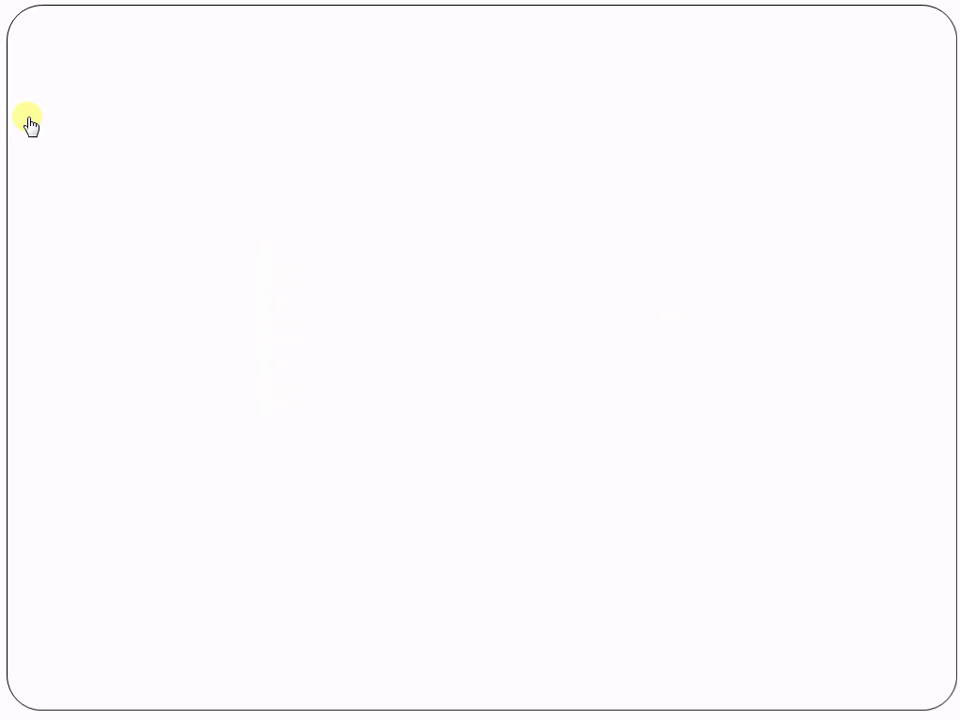